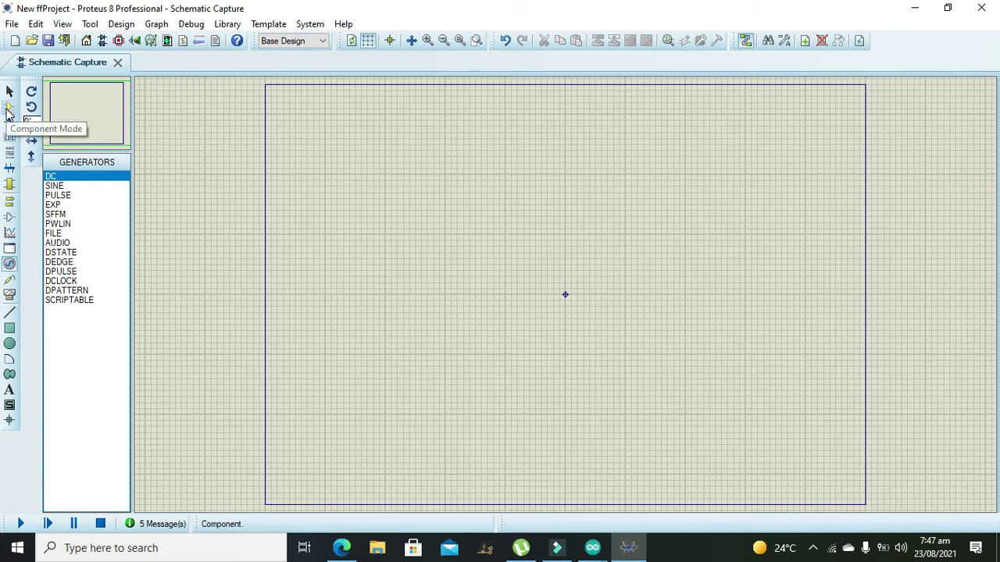
# - Pick ARDUINO UNO R3 from the device library and place it on the sheet as ARD1
pyautogui.click(9, 110)
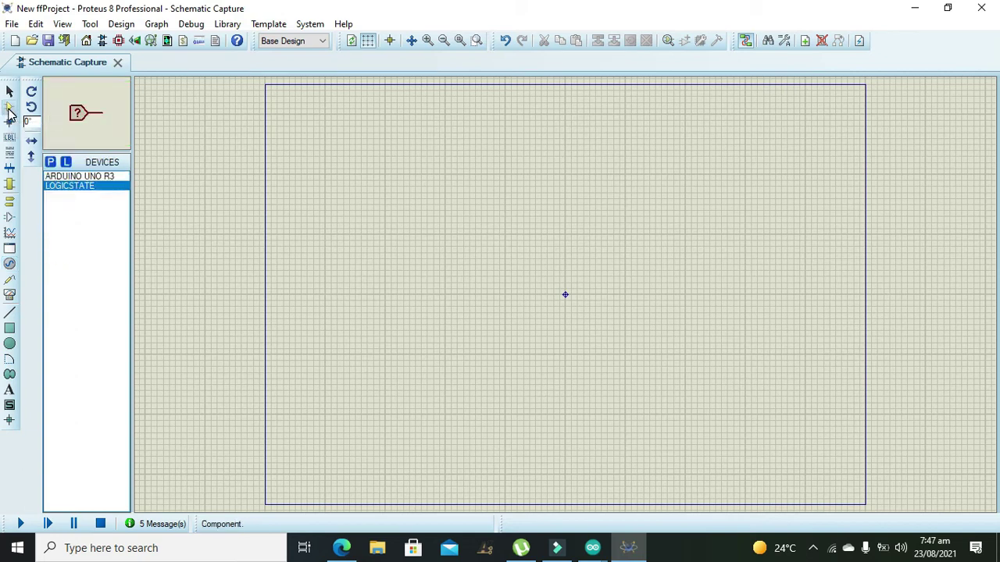
pyautogui.click(50, 162)
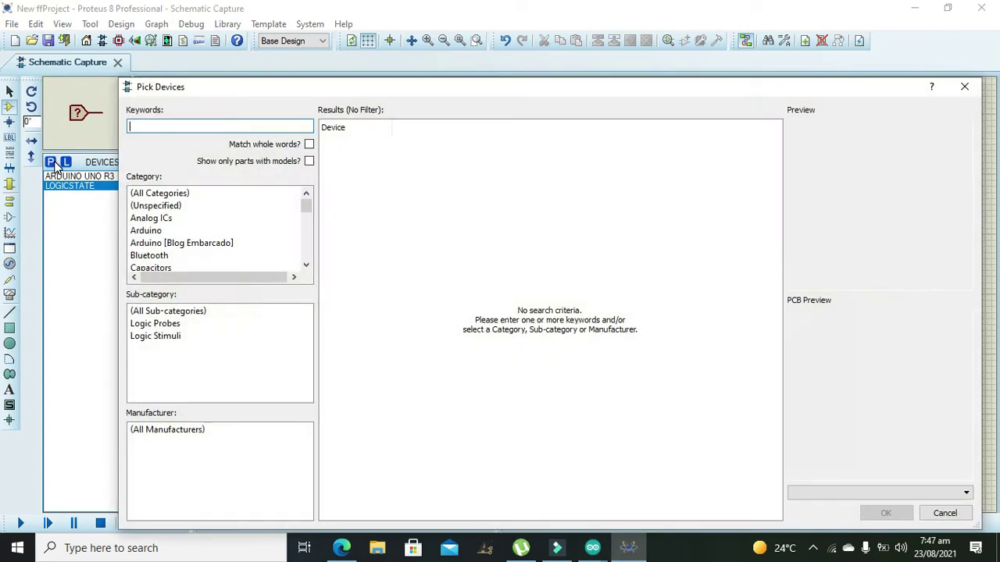
pyautogui.write('arduino')
pyautogui.click(401, 193)
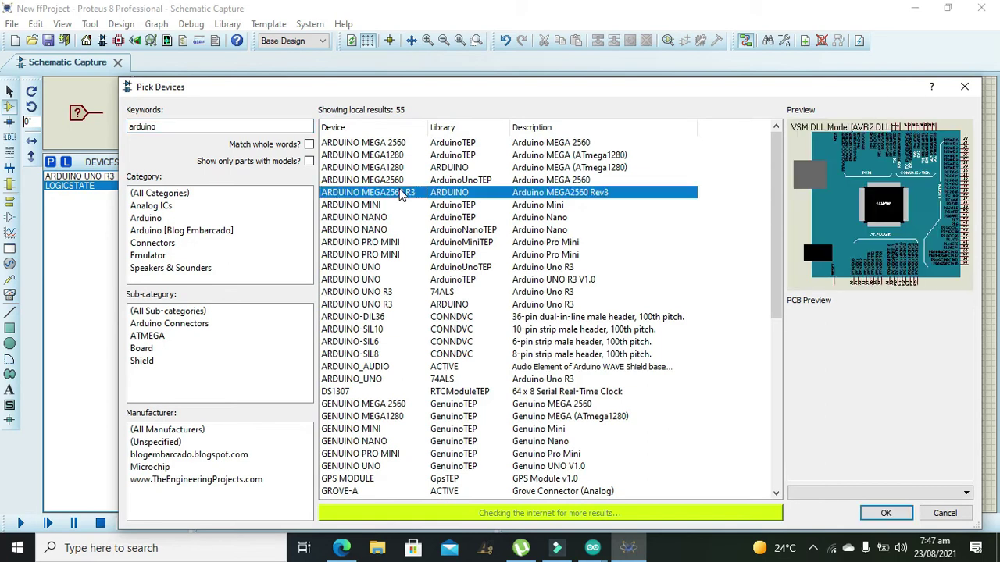
pyautogui.press('Up')
pyautogui.press('Down')
pyautogui.press('Down')
pyautogui.press('Down')
pyautogui.press('Down')
pyautogui.press('Down')
pyautogui.press('Down')
pyautogui.press('Down')
pyautogui.press('Down')
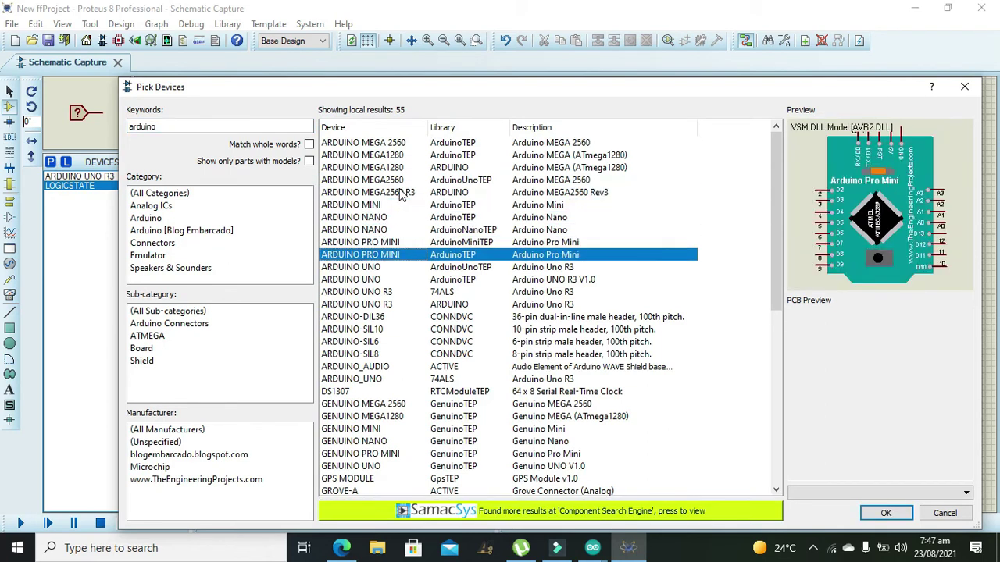
pyautogui.press('Down')
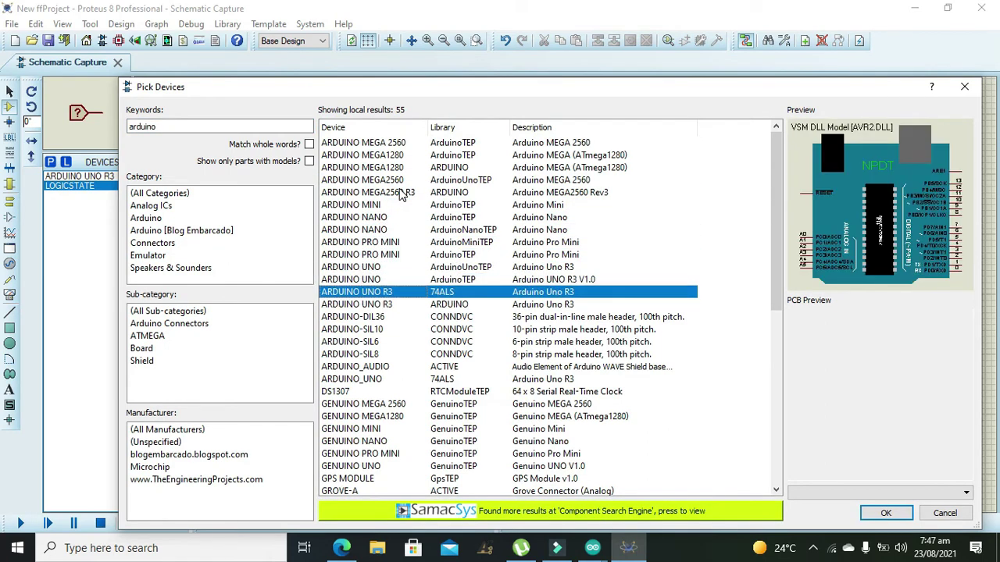
pyautogui.click(876, 509)
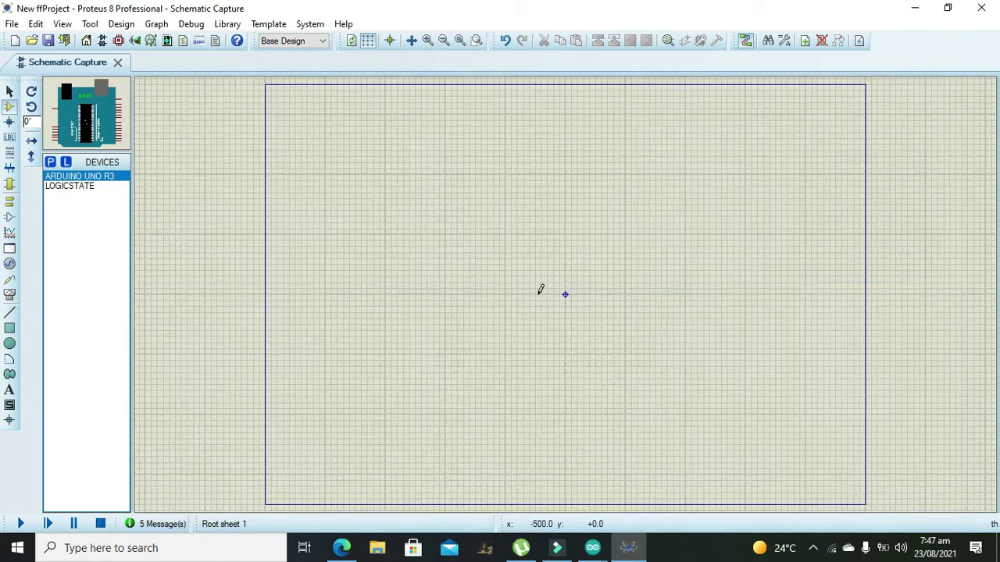
pyautogui.click(539, 290)
pyautogui.click(518, 290)
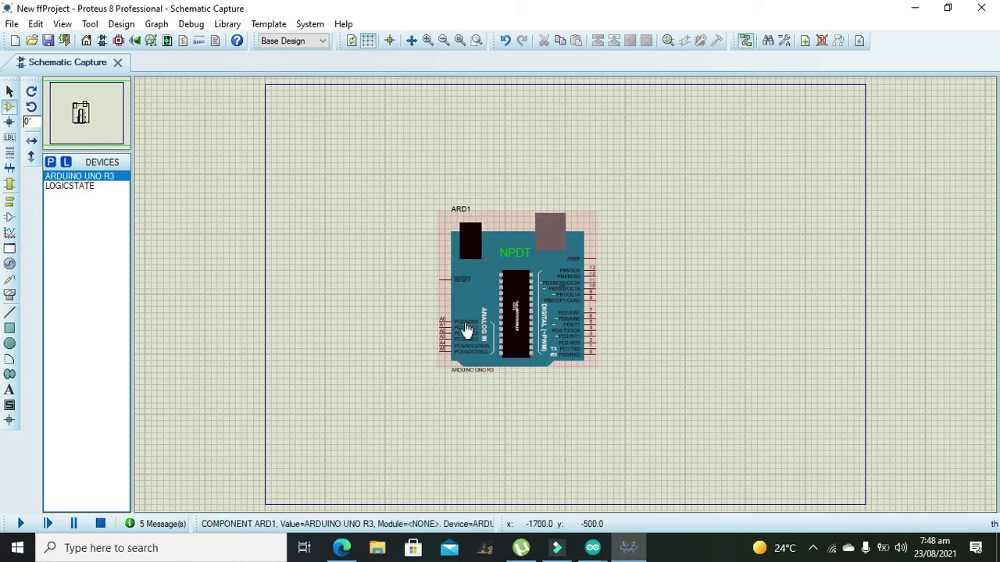
# - Zoom in and move ARD1 right and down on the sheet
pyautogui.click(427, 41)
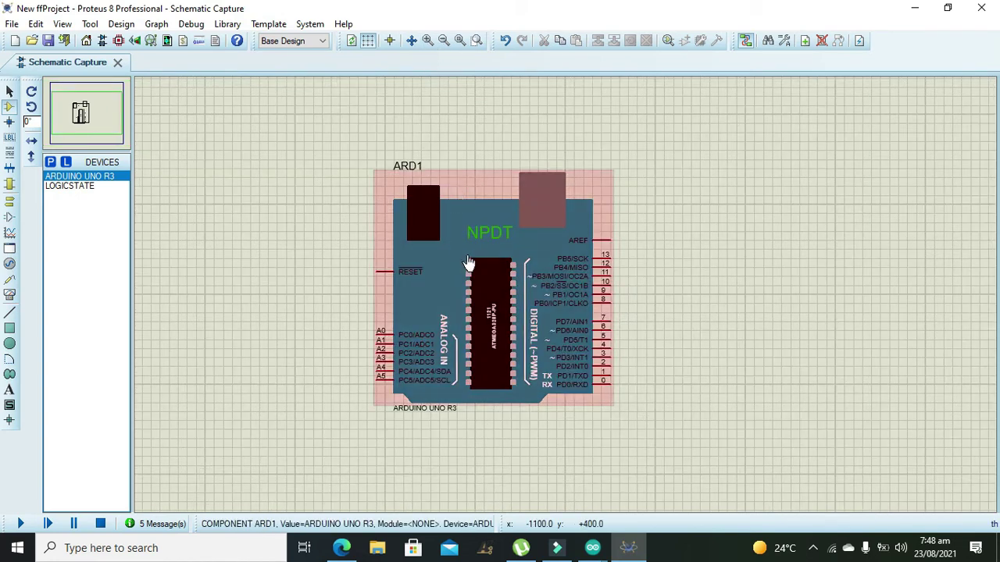
pyautogui.click(482, 277)
pyautogui.moveTo(482, 277); pyautogui.dragTo(591, 304)
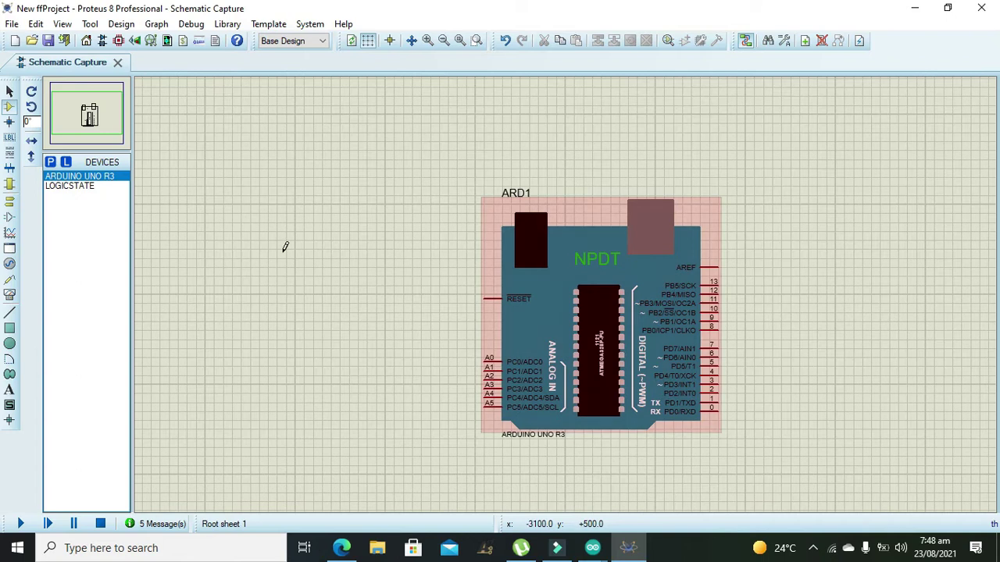
# - Place a WATER LEVEL SENSOR left of ARD1 and wire its output to pin A0
pyautogui.click(50, 162)
pyautogui.write('water')
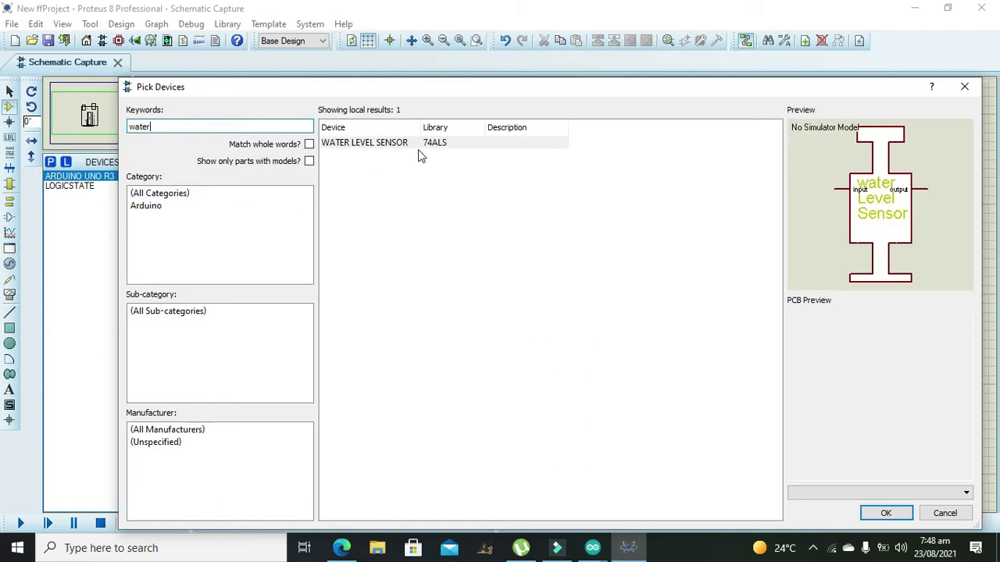
pyautogui.click(422, 144)
pyautogui.click(874, 514)
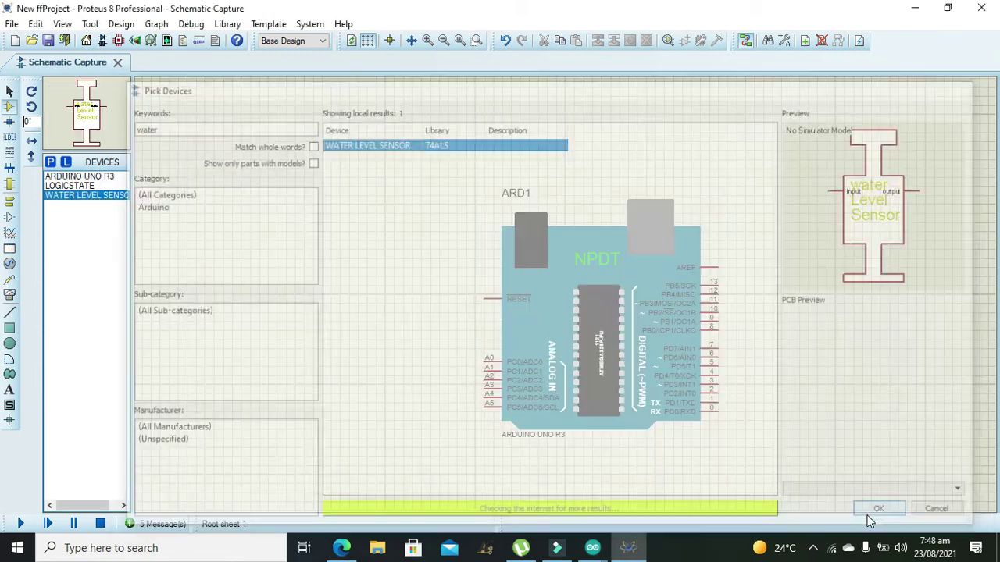
pyautogui.click(281, 303)
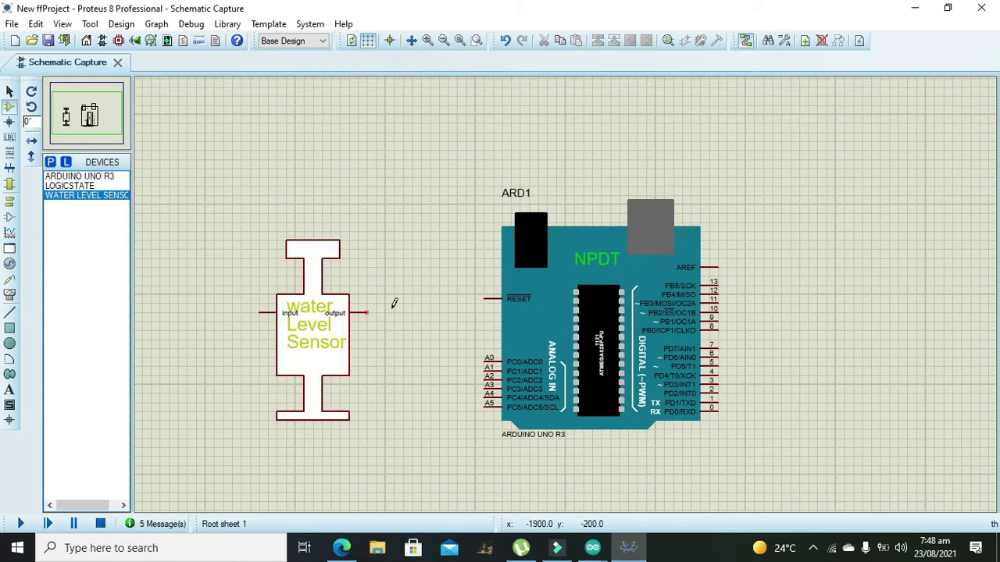
pyautogui.click(367, 316)
pyautogui.click(486, 360)
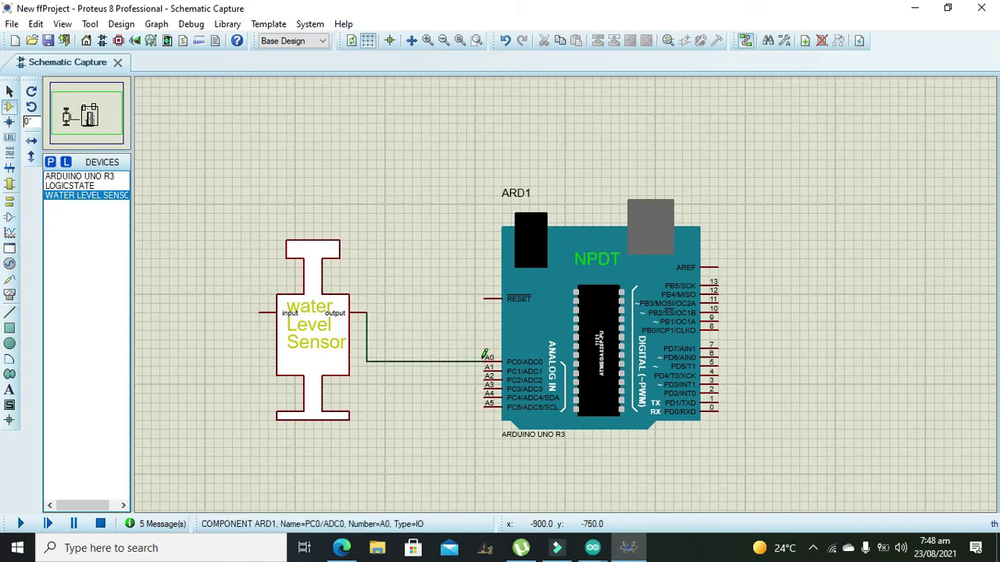
# - Set the water level sensor to attach a hierarchy module in its properties
pyautogui.rightClick(303, 322)
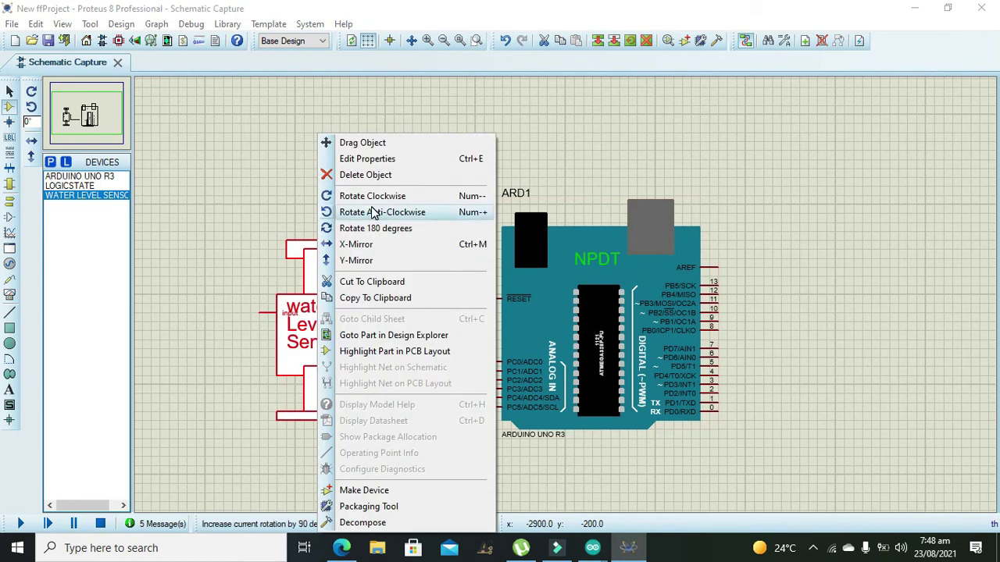
pyautogui.click(367, 159)
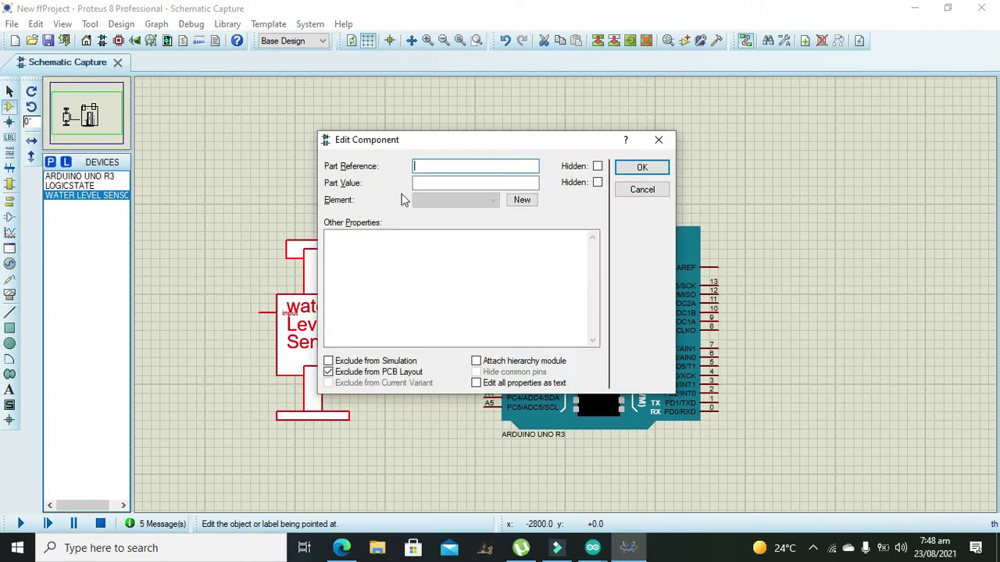
pyautogui.click(476, 362)
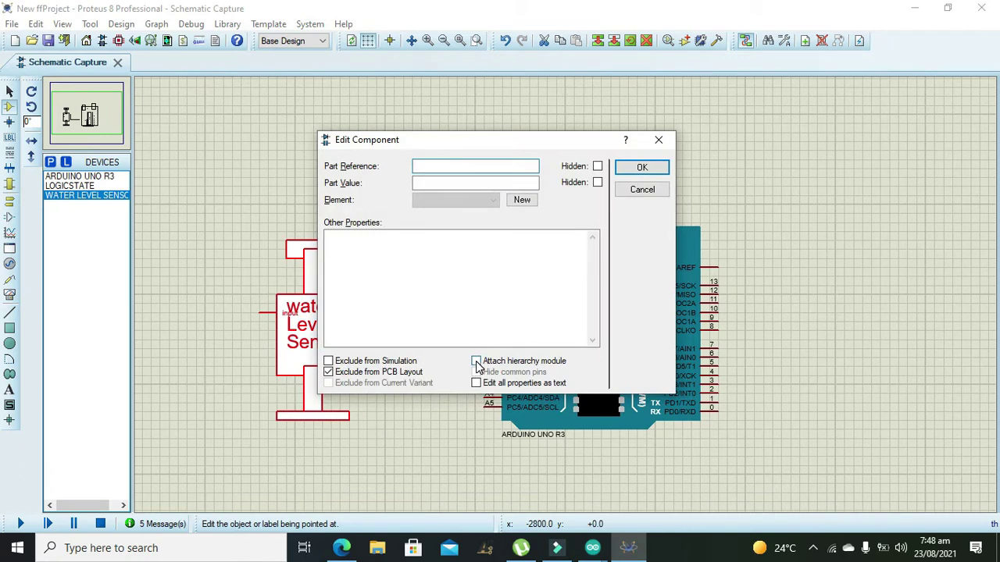
pyautogui.click(627, 166)
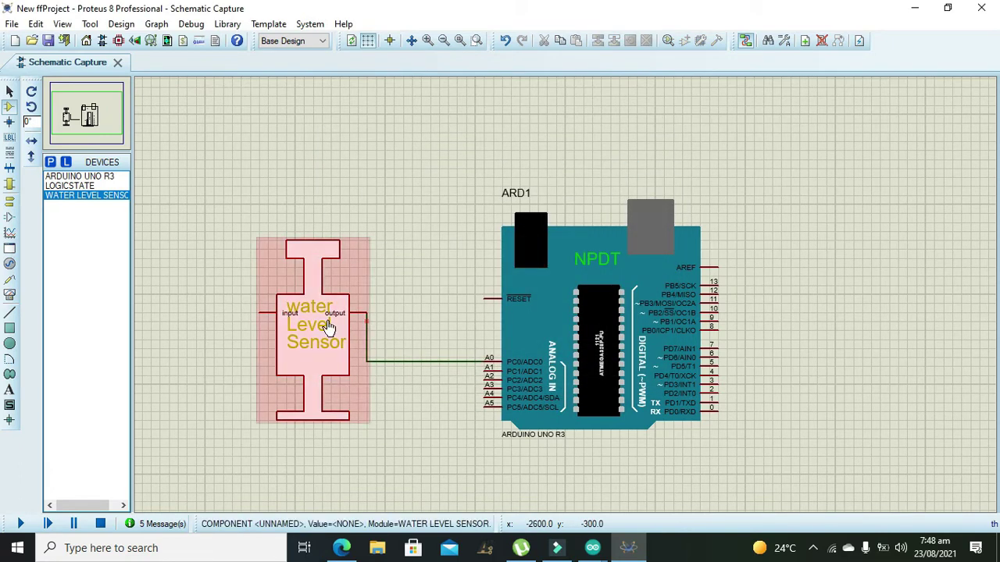
# - Enter the sensor's child sheet and place an input and an output terminal
pyautogui.rightClick(332, 320)
pyautogui.click(385, 323)
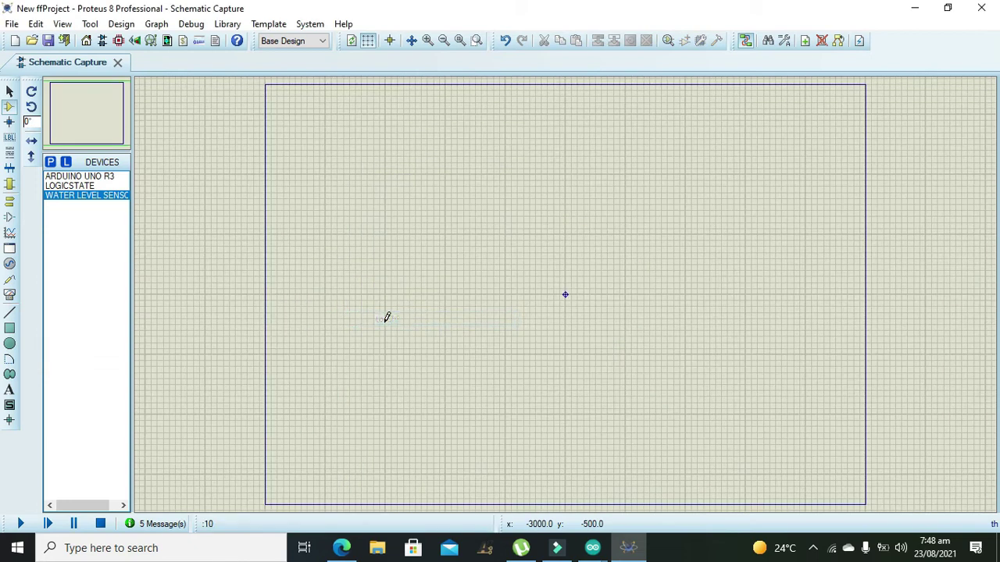
pyautogui.click(16, 201)
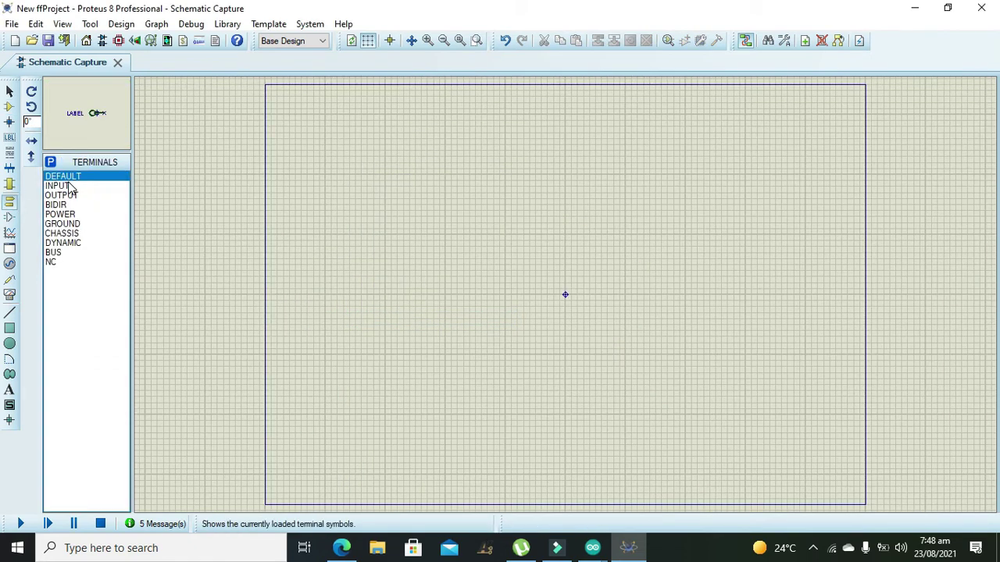
pyautogui.click(57, 186)
pyautogui.click(405, 244)
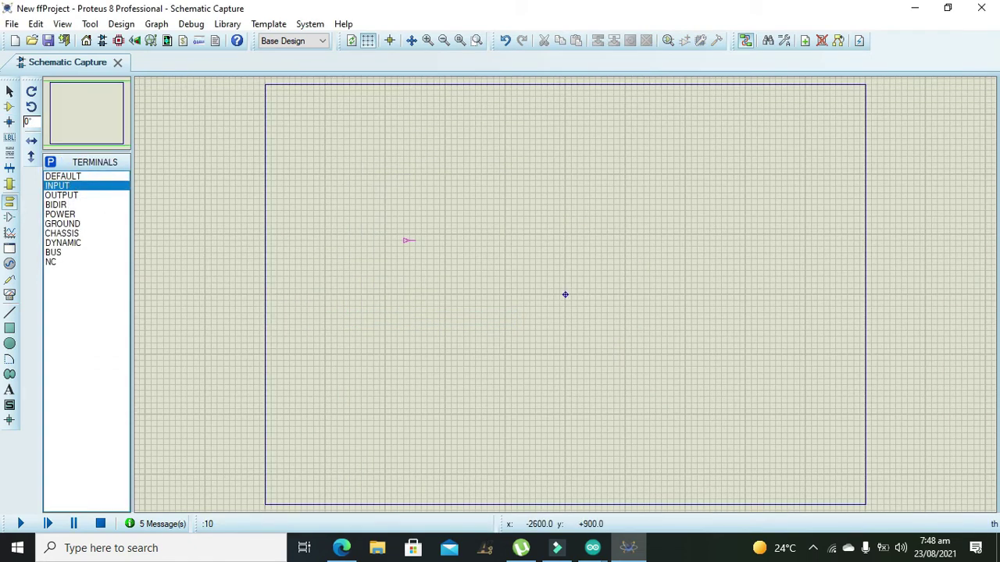
pyautogui.click(61, 195)
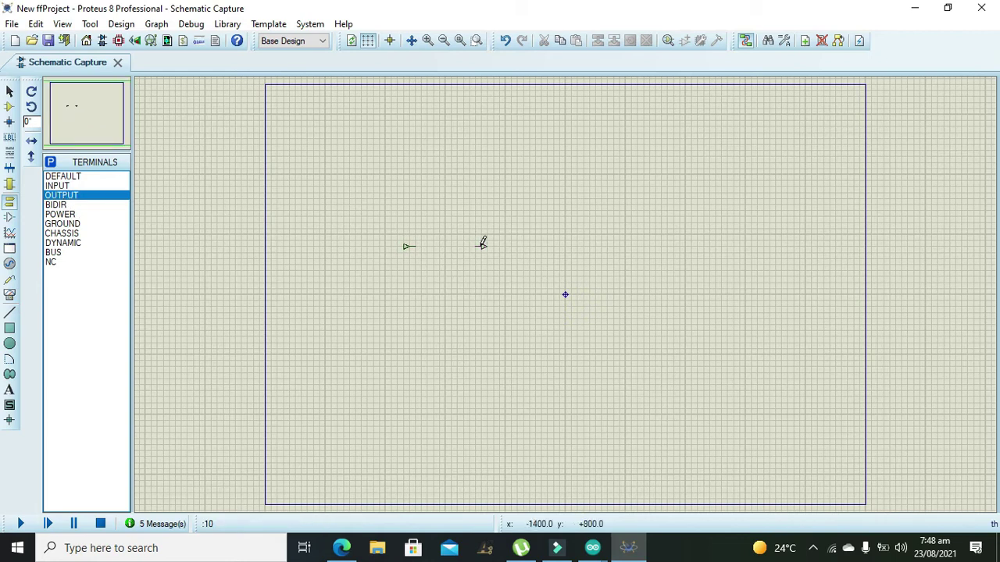
pyautogui.click(482, 245)
# - Label the terminals 'input' and 'output', then return to the parent sheet
pyautogui.click(405, 248)
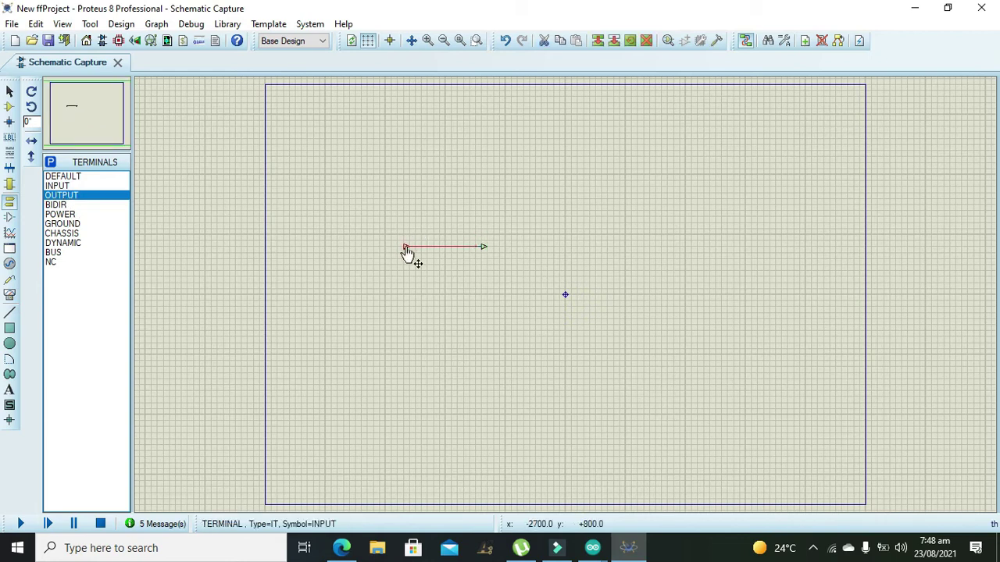
pyautogui.click(406, 250)
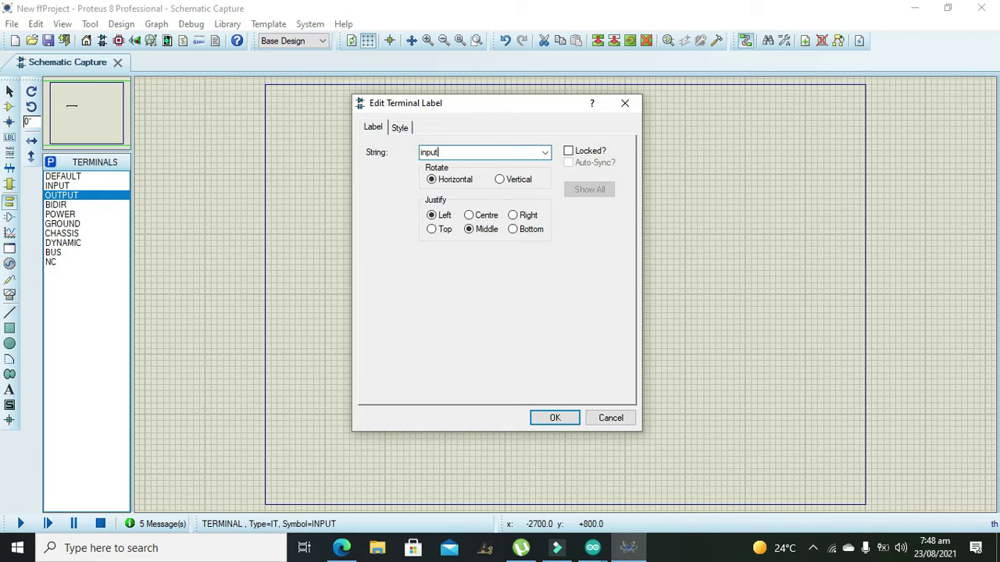
pyautogui.press('Return')
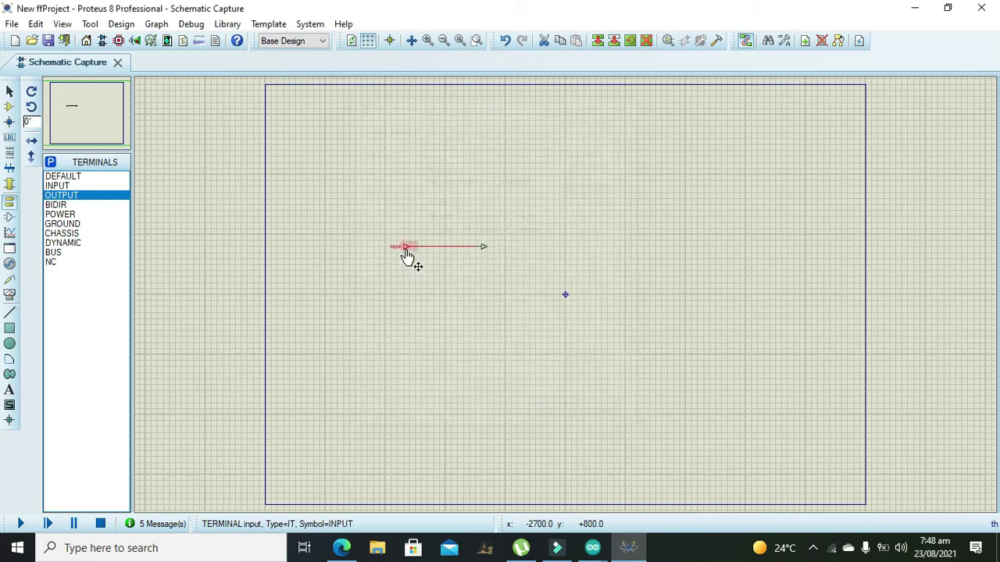
pyautogui.click(485, 249)
pyautogui.write('output')
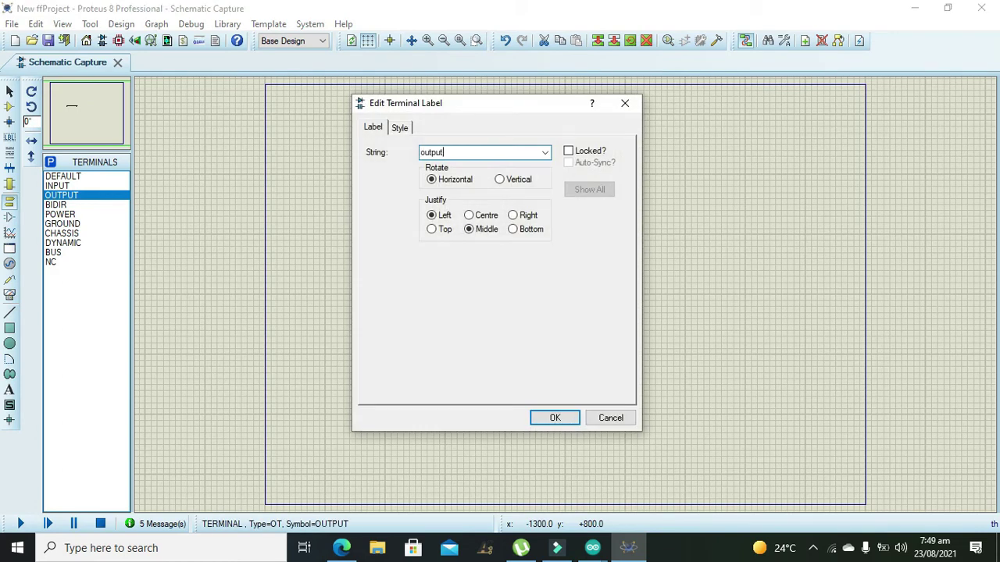
pyautogui.click(555, 418)
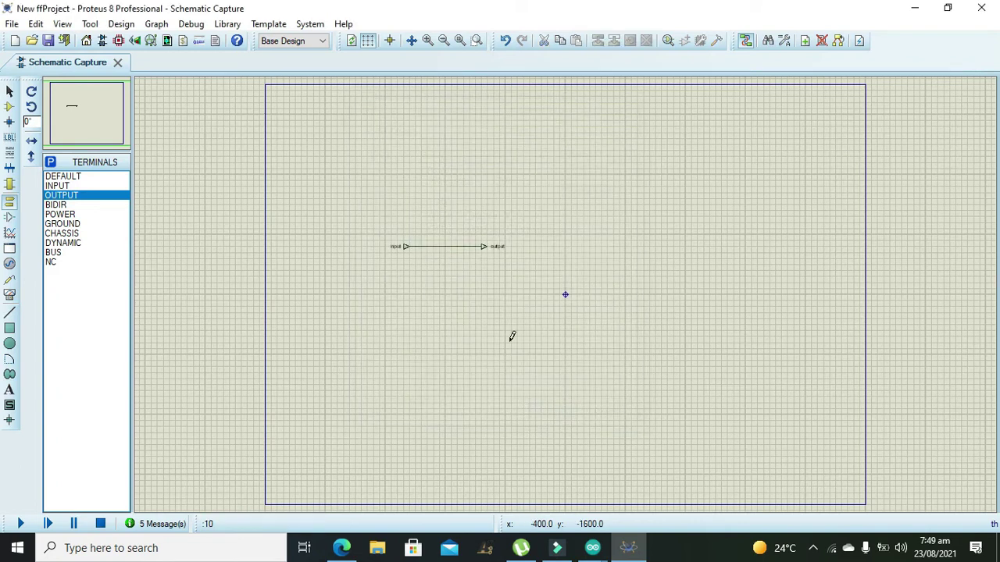
pyautogui.rightClick(450, 184)
pyautogui.click(531, 309)
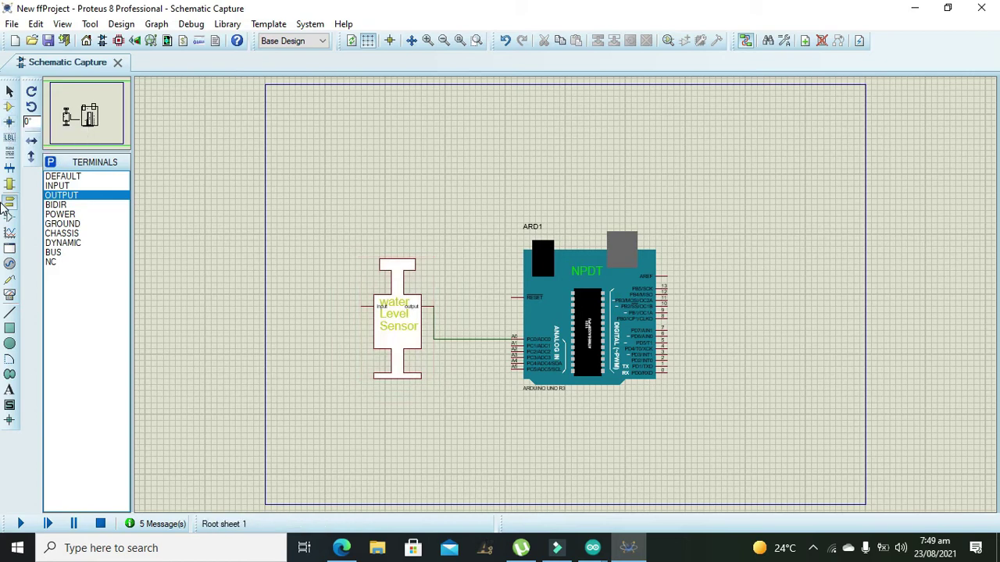
# - Place a DC generator left of the sensor and wire it to the sensor's input
pyautogui.click(9, 264)
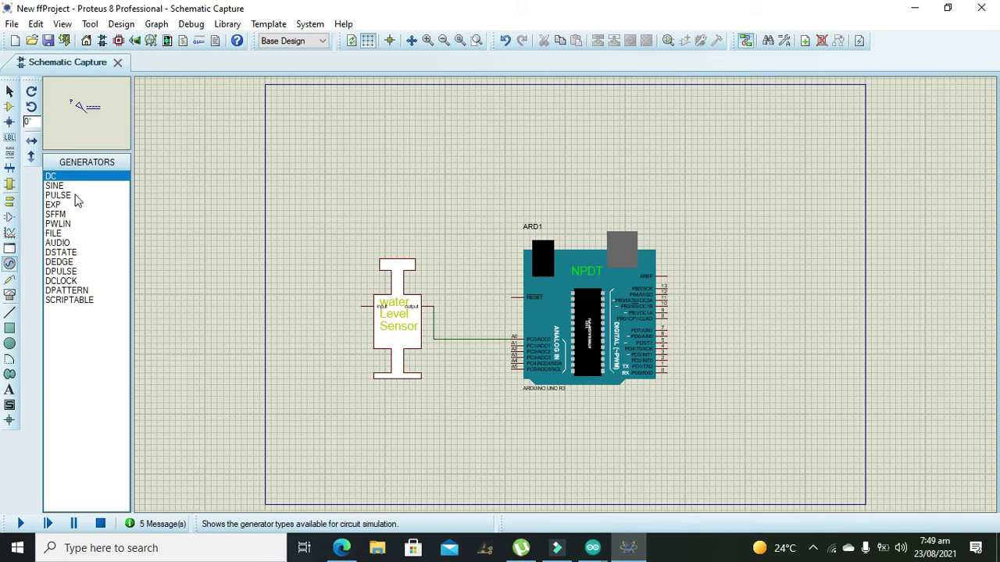
pyautogui.click(313, 302)
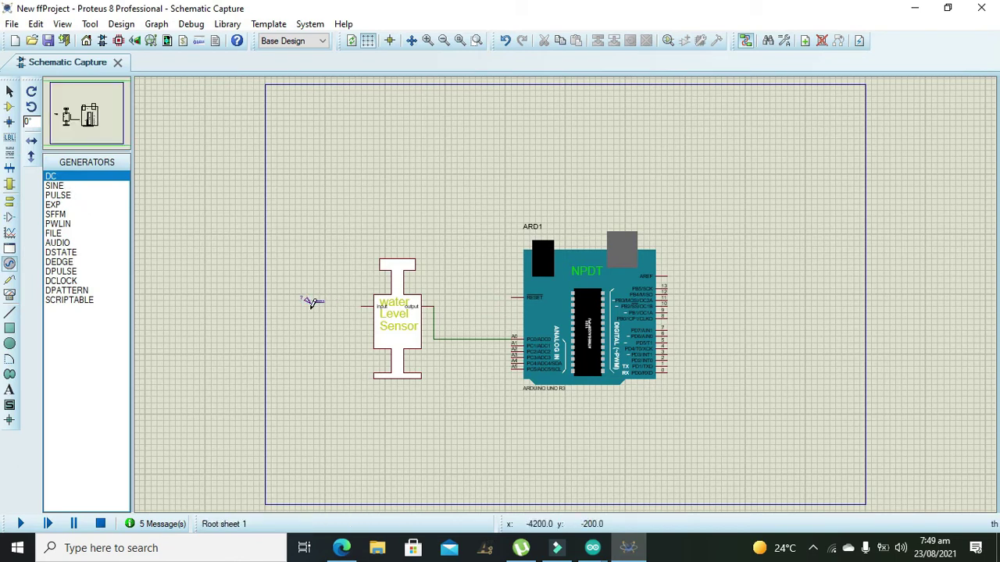
pyautogui.click(323, 304)
pyautogui.click(361, 305)
# - Place a virtual terminal right of ARD1 and wire its RXD and TXD to the Arduino's serial pins
pyautogui.click(10, 294)
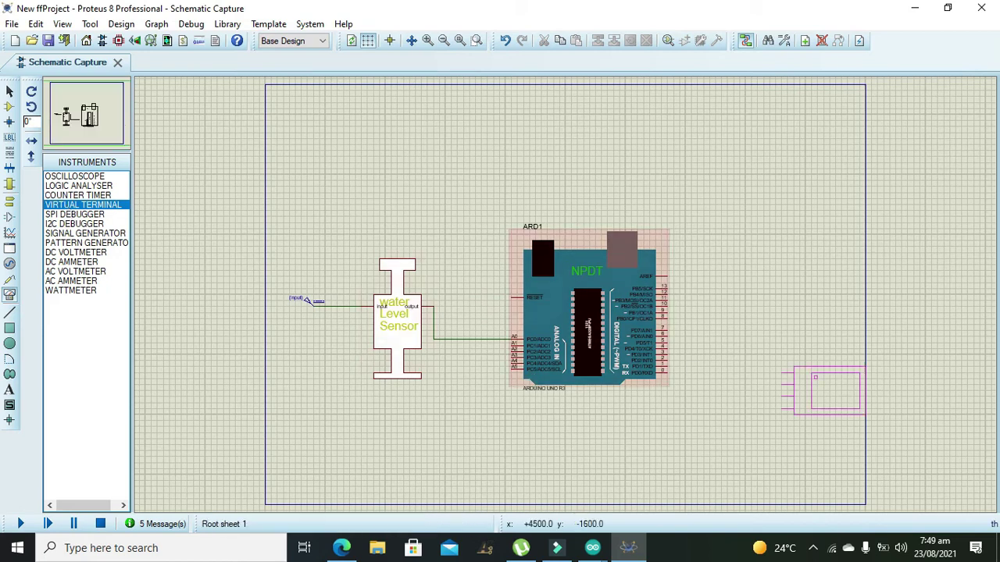
pyautogui.click(824, 386)
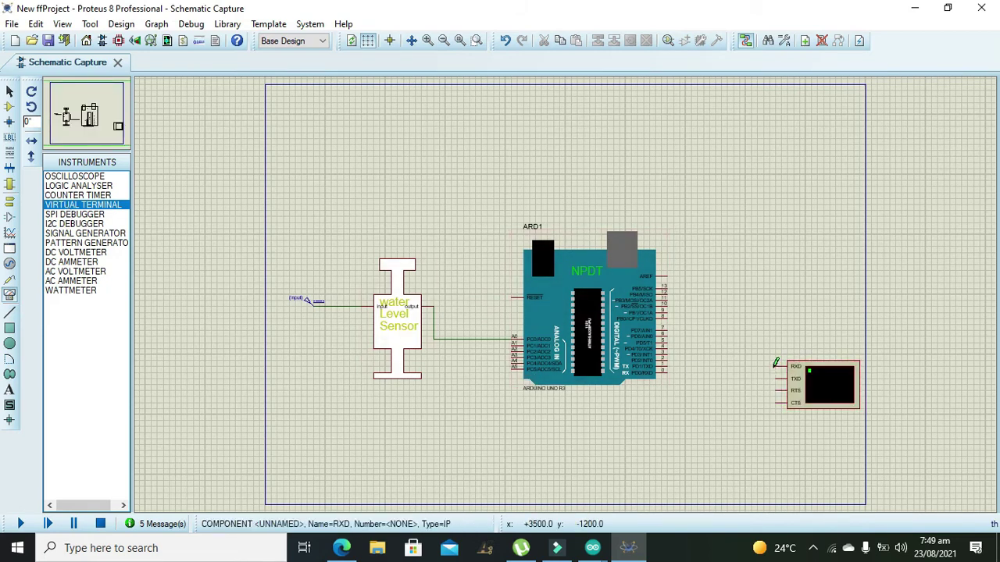
pyautogui.click(775, 362)
pyautogui.click(666, 366)
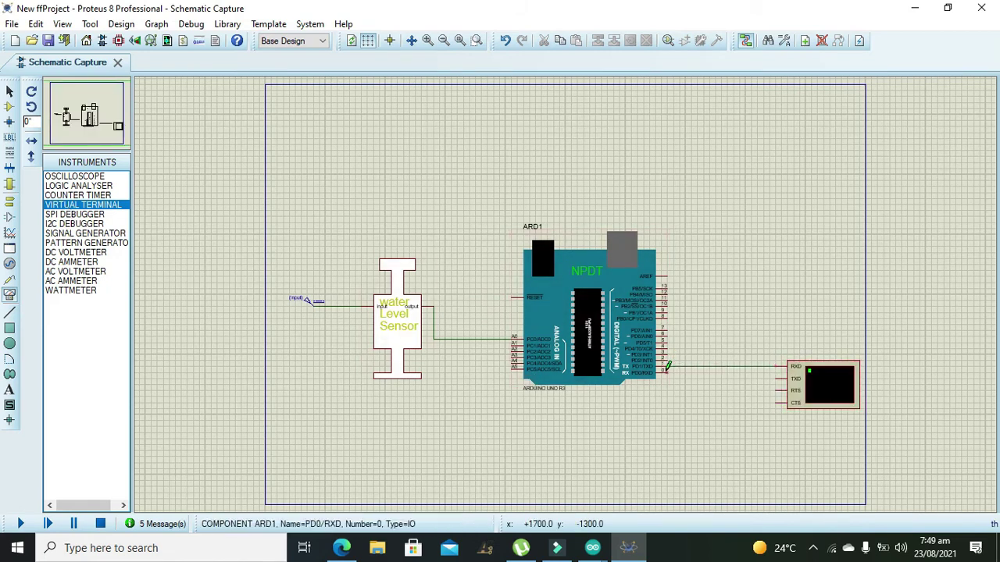
pyautogui.click(668, 371)
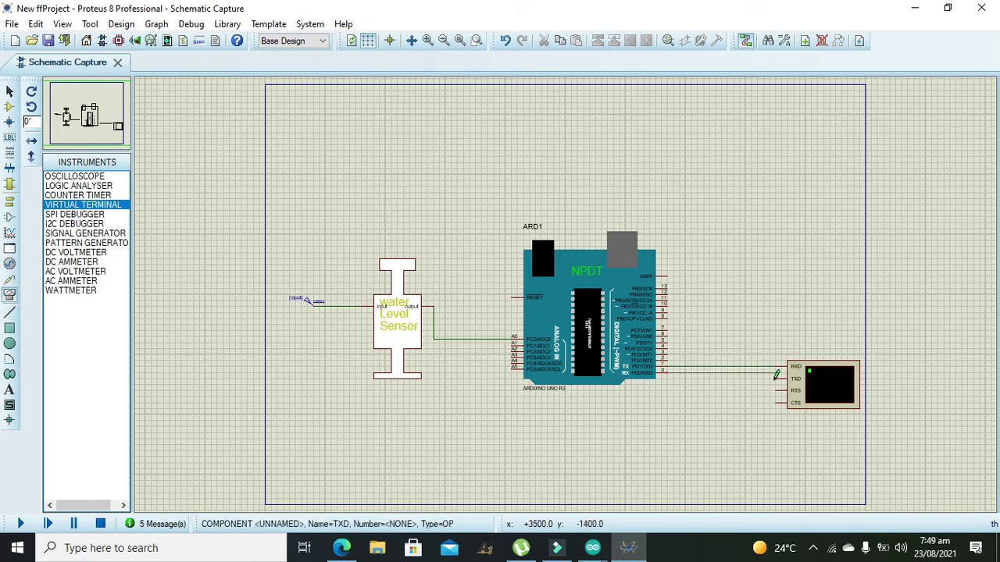
pyautogui.click(781, 379)
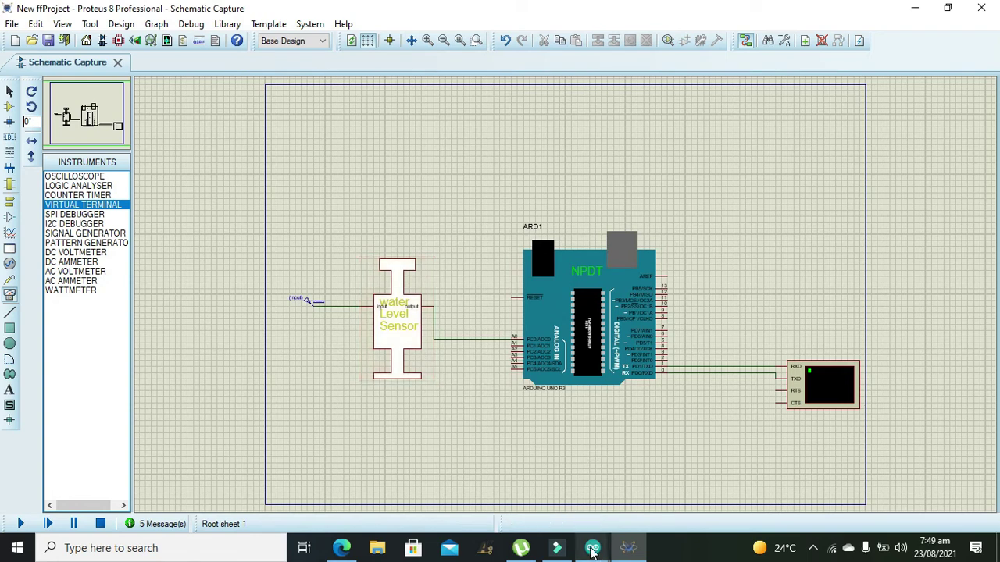
# - In the sketch_aug23a Arduino window, delete the pinMode(5,OUTPUT) line
pyautogui.moveTo(593, 549)
pyautogui.click(770, 501)
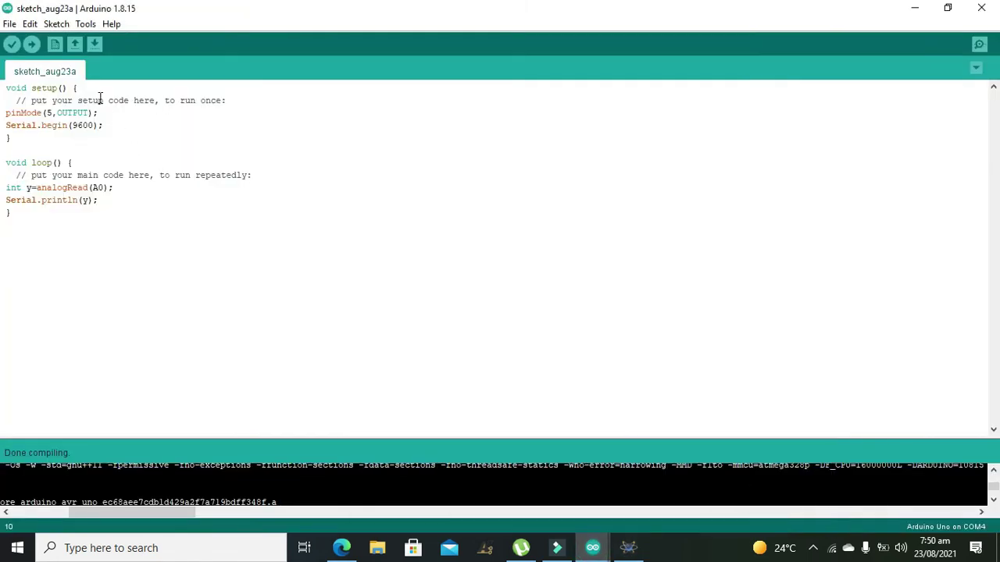
pyautogui.moveTo(99, 113); pyautogui.dragTo(6, 114)
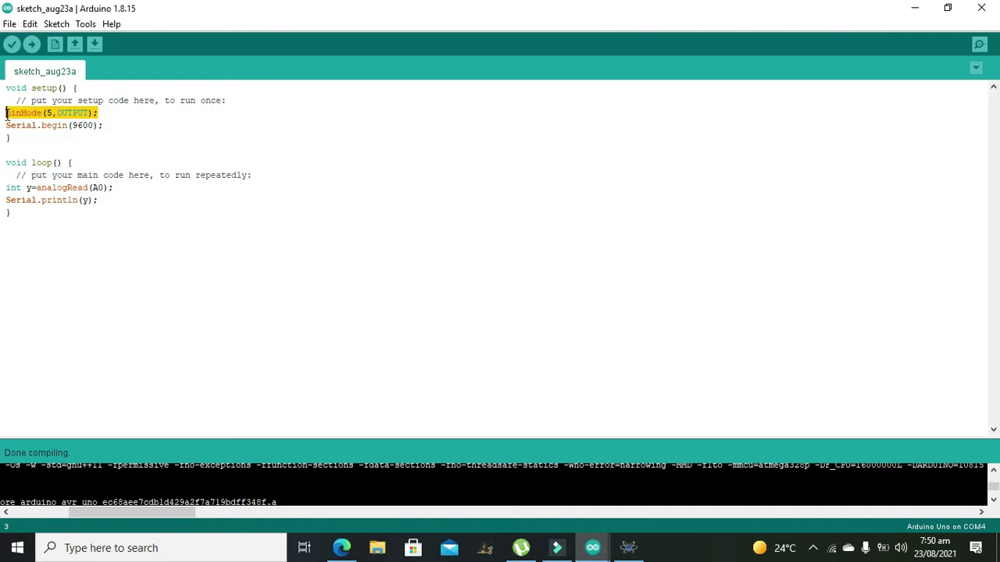
pyautogui.press('Delete')
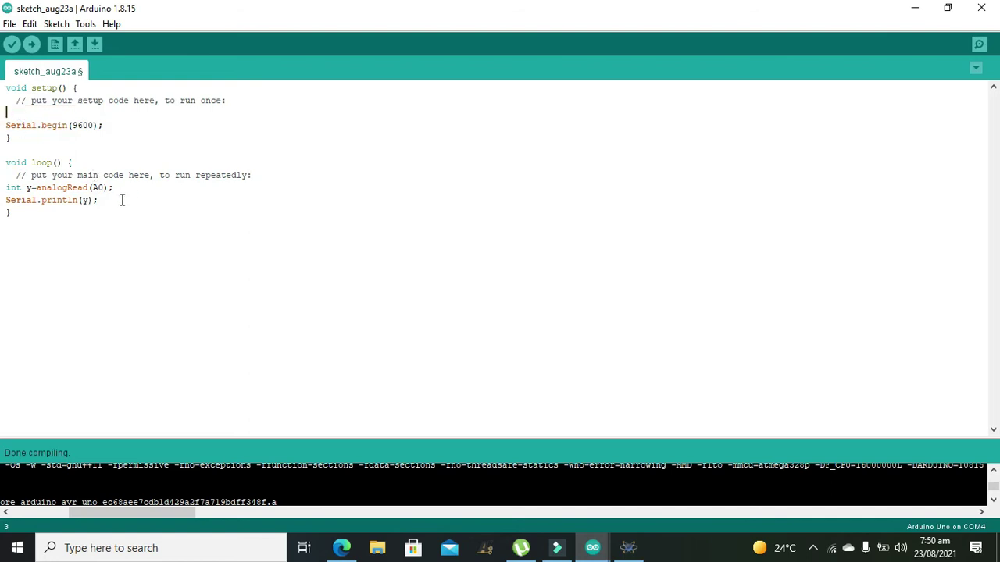
# - Remove the loop's placeholder comment and open a new line below analogRead(A0)
pyautogui.moveTo(121, 200); pyautogui.dragTo(6, 178)
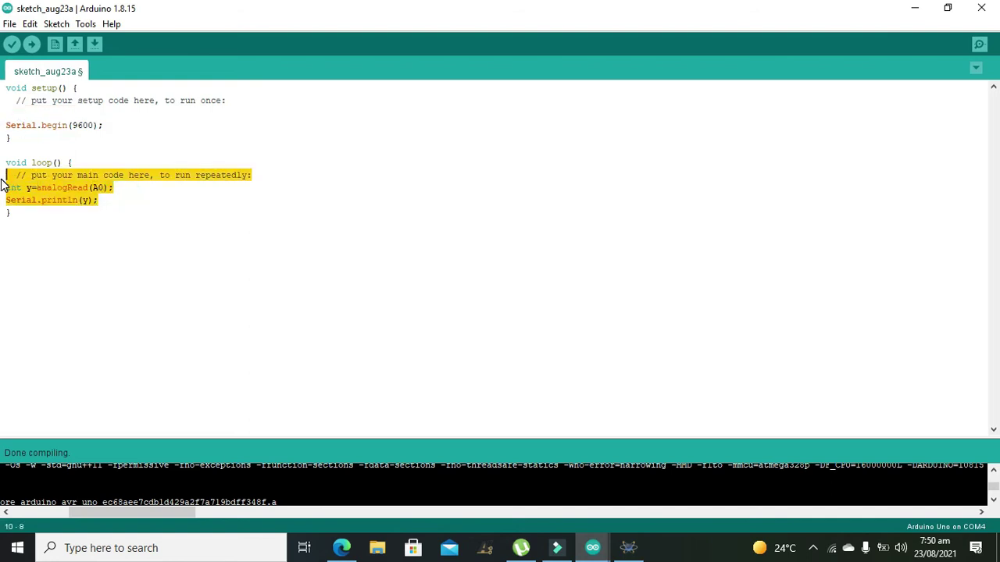
pyautogui.press('Up')
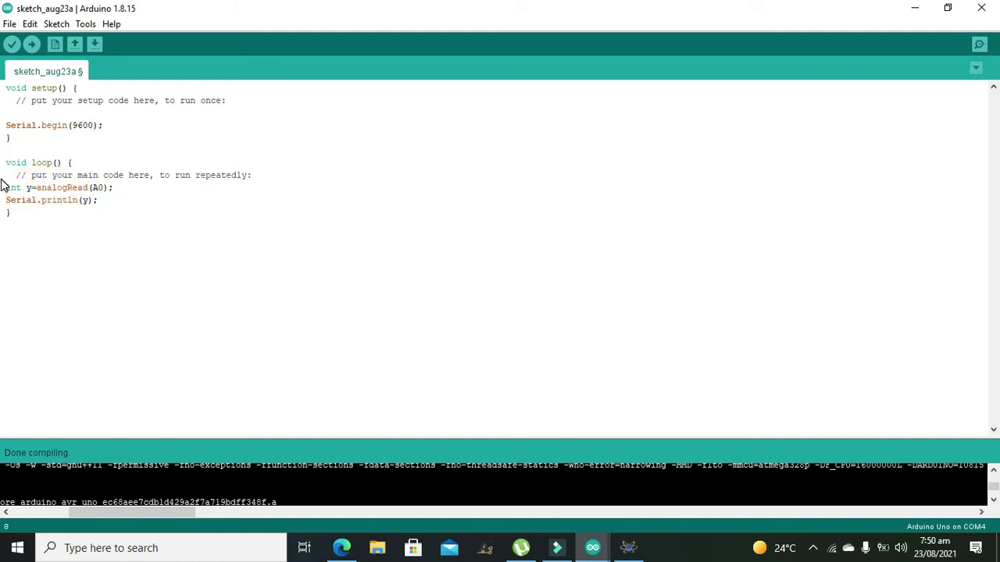
pyautogui.press('Down')
pyautogui.press('Delete')
pyautogui.press('Delete')
pyautogui.press('Delete')
pyautogui.press('Delete')
pyautogui.press('Delete')
pyautogui.press('Delete')
pyautogui.press('Delete')
pyautogui.press('Delete')
pyautogui.press('Delete')
pyautogui.press('Delete')
pyautogui.press('Delete')
pyautogui.press('Delete')
pyautogui.press('Delete')
pyautogui.press('Delete')
pyautogui.press('Delete')
pyautogui.press('Delete')
pyautogui.press('Delete')
pyautogui.press('Delete')
pyautogui.press('Delete')
pyautogui.press('Delete')
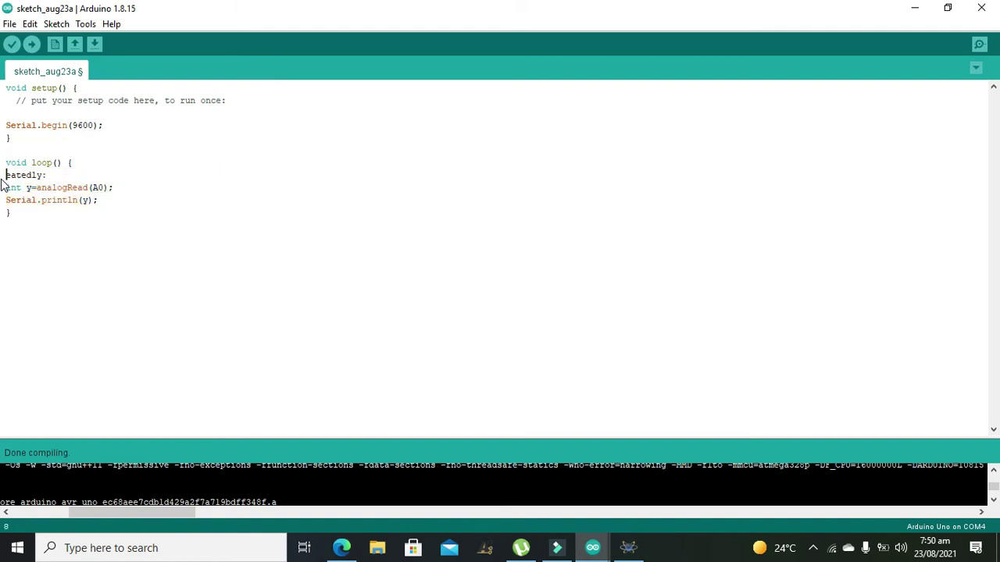
pyautogui.press('Delete')
pyautogui.press('Delete')
pyautogui.press('Delete')
pyautogui.press('Delete')
pyautogui.press('Delete')
pyautogui.press('Delete')
pyautogui.press('Delete')
pyautogui.press('Delete')
pyautogui.click(130, 192)
pyautogui.press('Return')
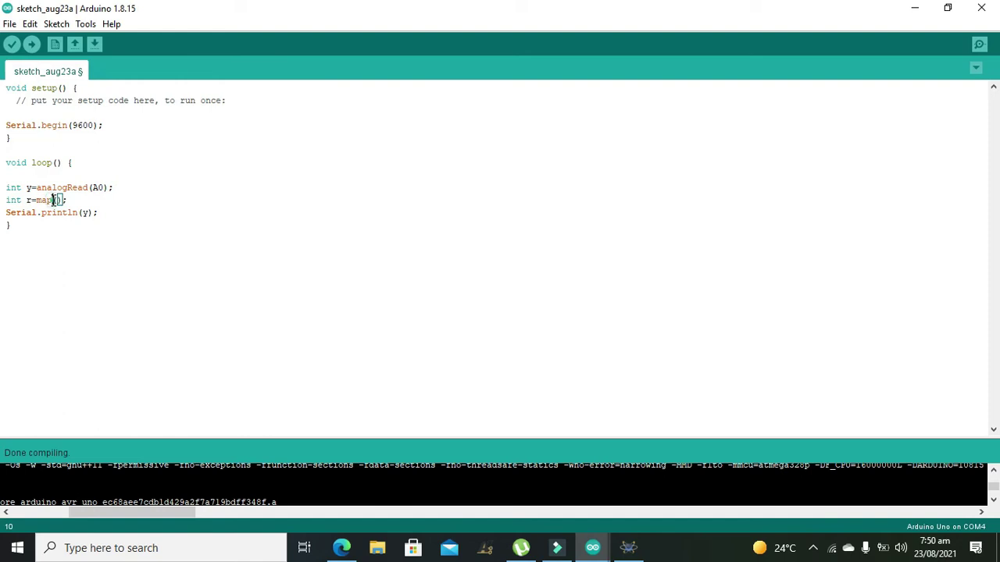
# - Fill in the map call so the line reads int r=map(y,0,1023,0,255);
pyautogui.moveTo(53, 200); pyautogui.dragTo(26, 180)
pyautogui.click(23, 188)
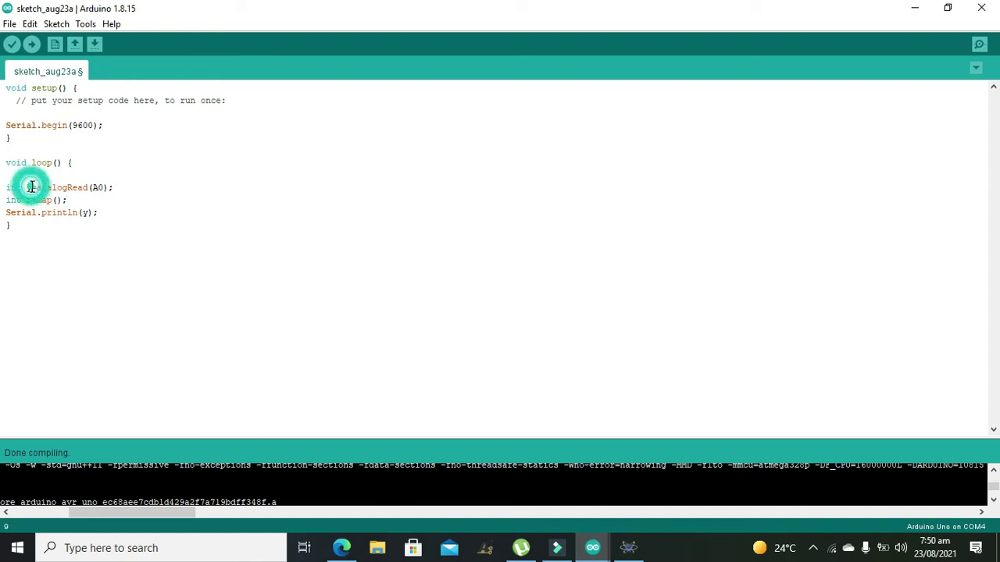
pyautogui.moveTo(22, 188); pyautogui.dragTo(32, 188)
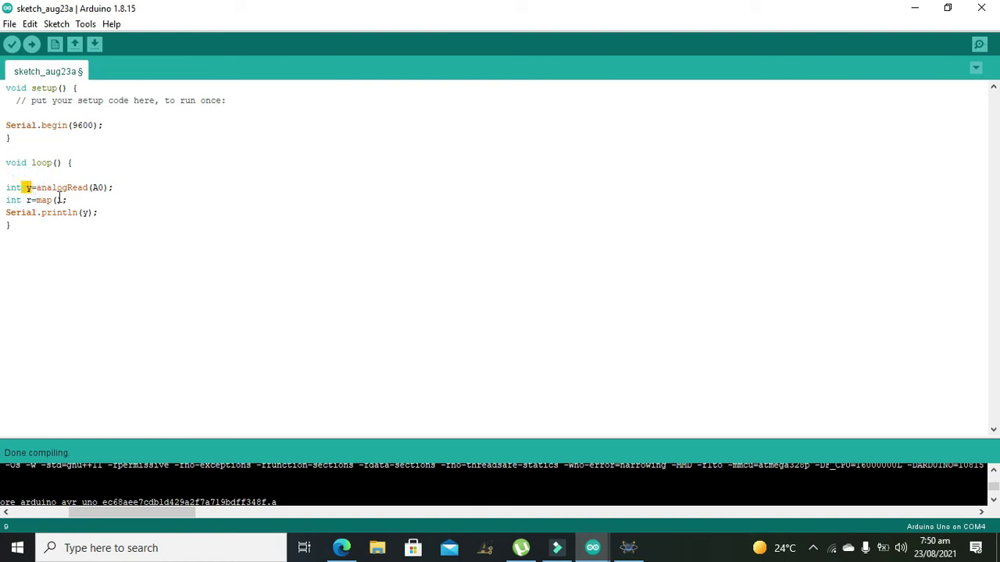
pyautogui.click(57, 200)
pyautogui.write('y,-,1023,0,255')
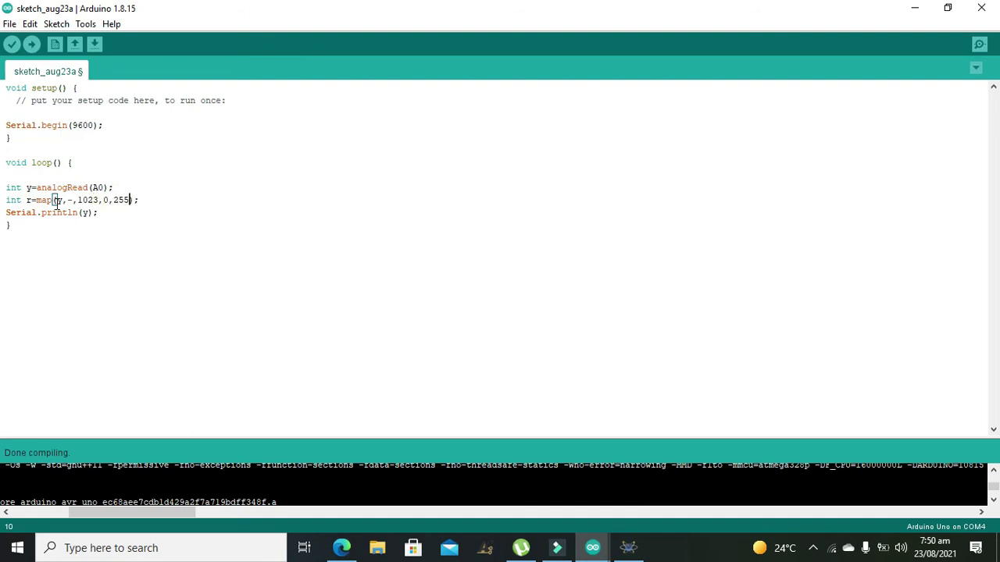
pyautogui.press('Left')
pyautogui.press('BackSpace')
pyautogui.write('0')
# - Add a blank line below the map statement for the next code
pyautogui.click(157, 201)
pyautogui.press('Return')
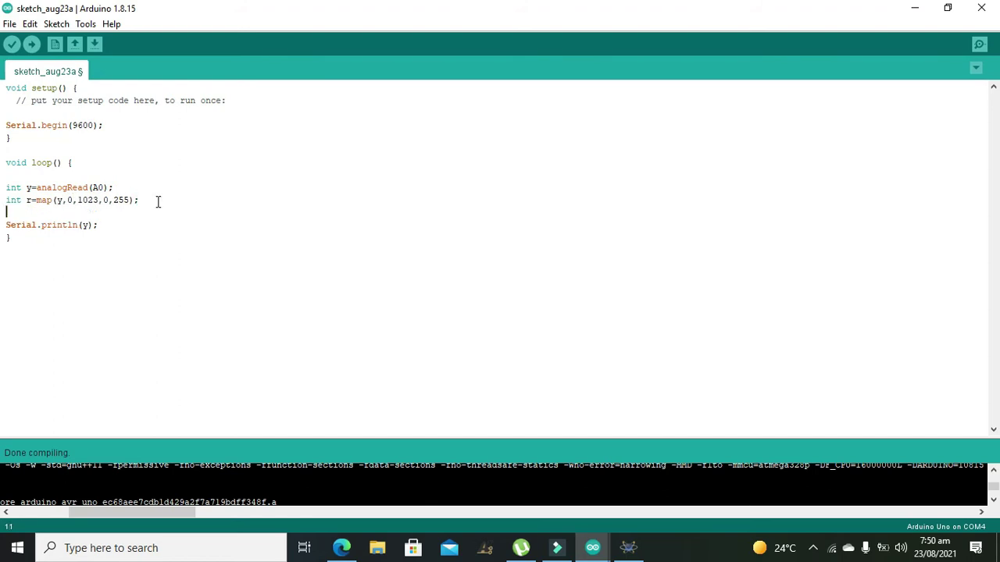
pyautogui.moveTo(99, 200); pyautogui.dragTo(131, 201)
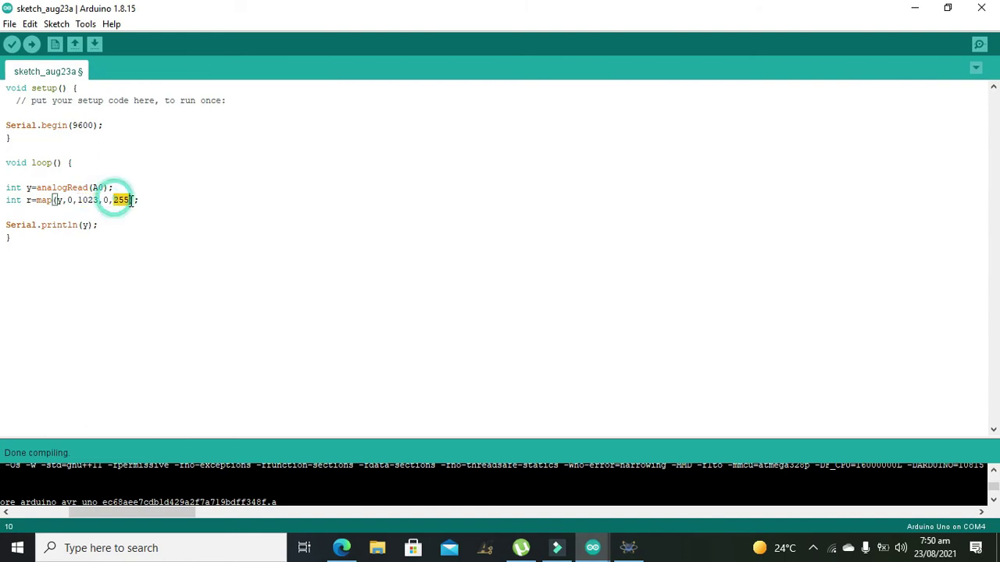
pyautogui.click(20, 208)
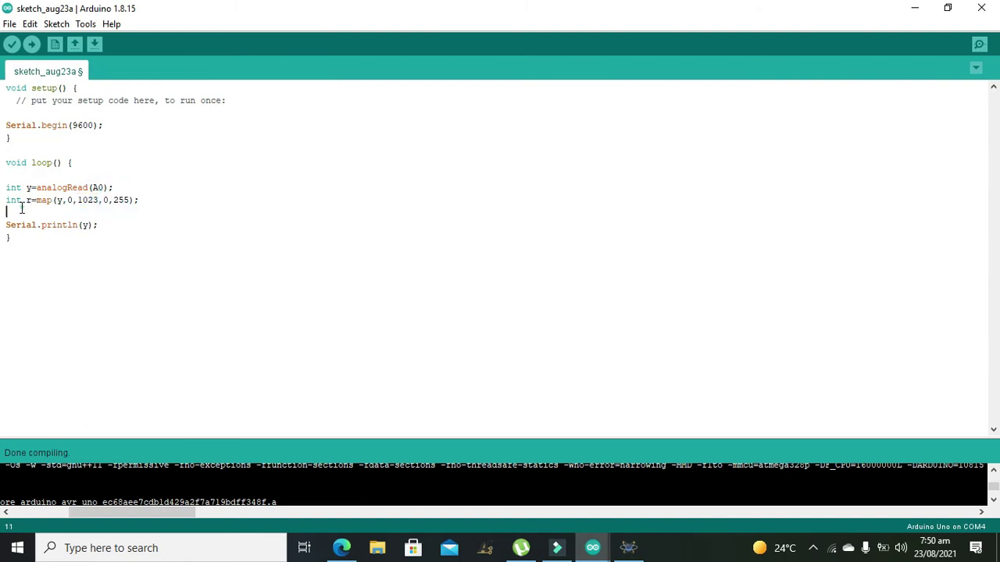
# - Wrap the print in an if(r>200) block that prints "Water Level reached"
pyautogui.click(86, 226)
pyautogui.write('""')
pyautogui.press('Up')
pyautogui.write('if(r>200){')
pyautogui.press('Down')
pyautogui.press('Down')
pyautogui.press('Down')
pyautogui.click(92, 227)
pyautogui.write('Water Level reached')
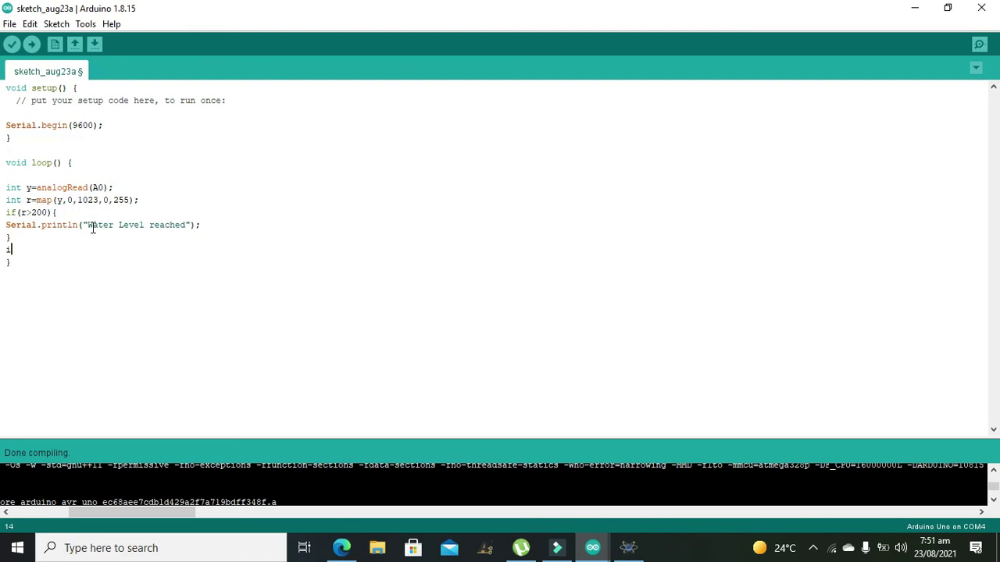
pyautogui.write('(){}')
pyautogui.press('Return')
# - Copy the print line into the if(r<200) block and change it to "Water Level Not reached"
pyautogui.moveTo(211, 226); pyautogui.dragTo(2, 231)
pyautogui.hotkey('ctrl', 'c')
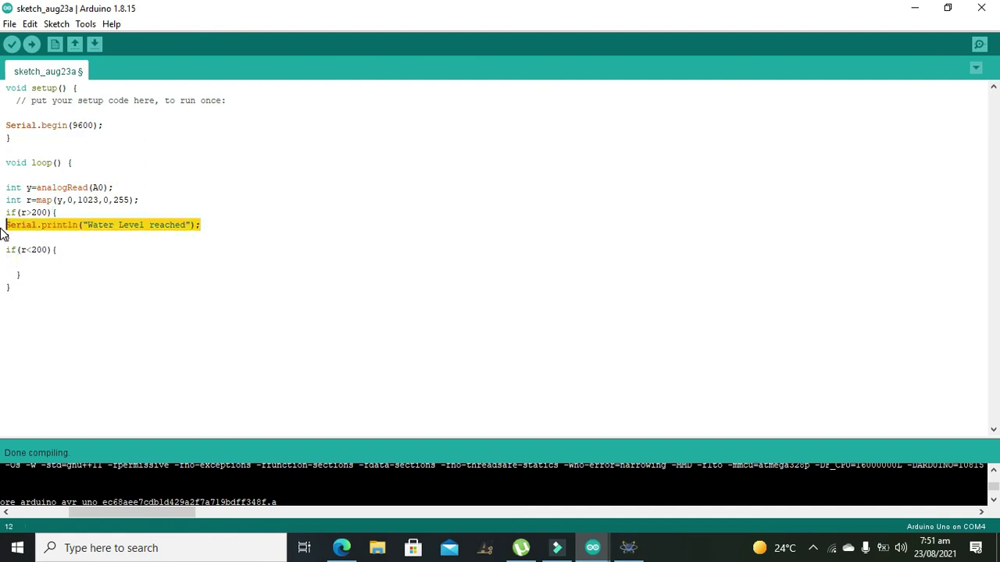
pyautogui.click(18, 263)
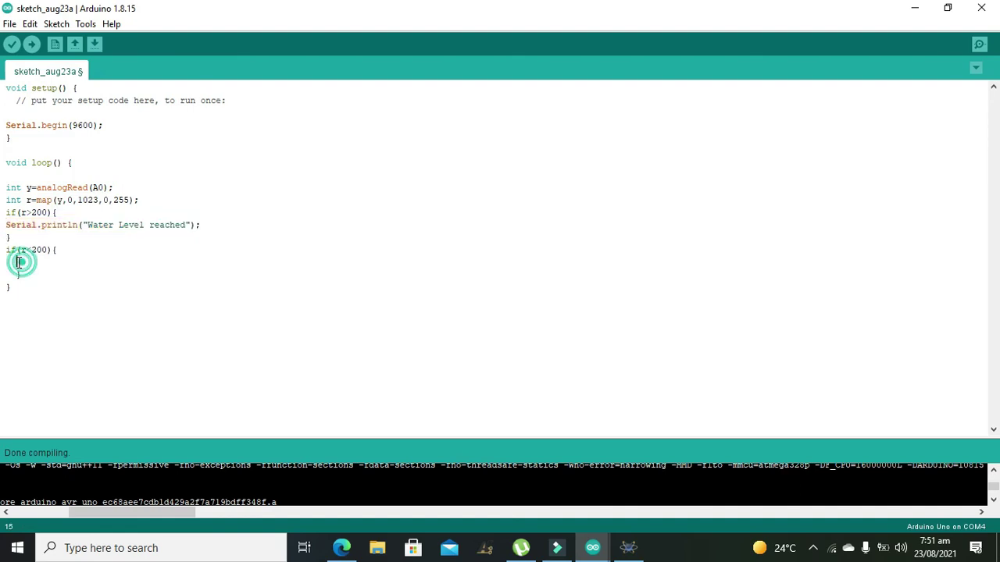
pyautogui.hotkey('ctrl', 'v')
pyautogui.click(159, 262)
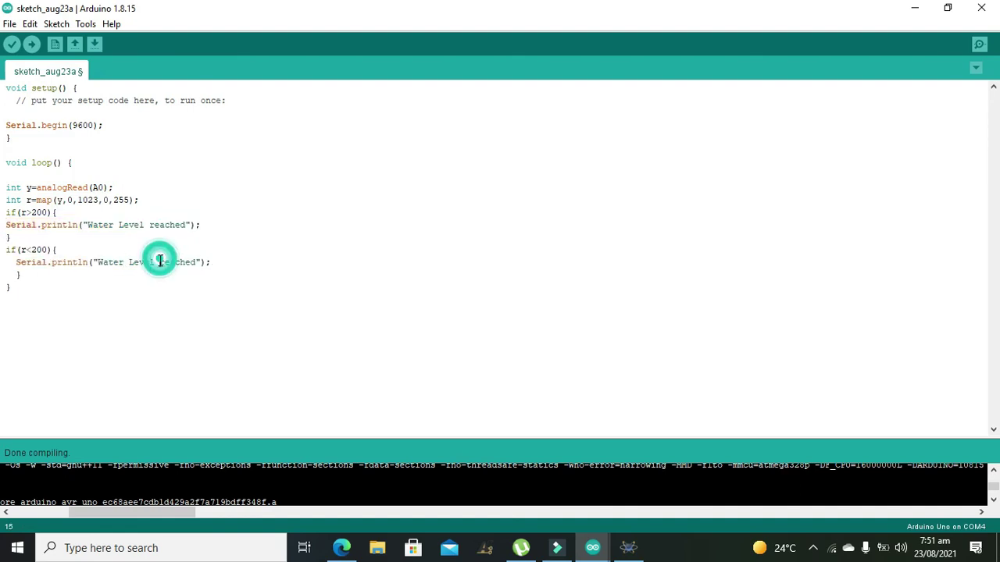
pyautogui.write('not')
# - Compile the sketch and select the compiled .hex file path in the output console
pyautogui.click(12, 44)
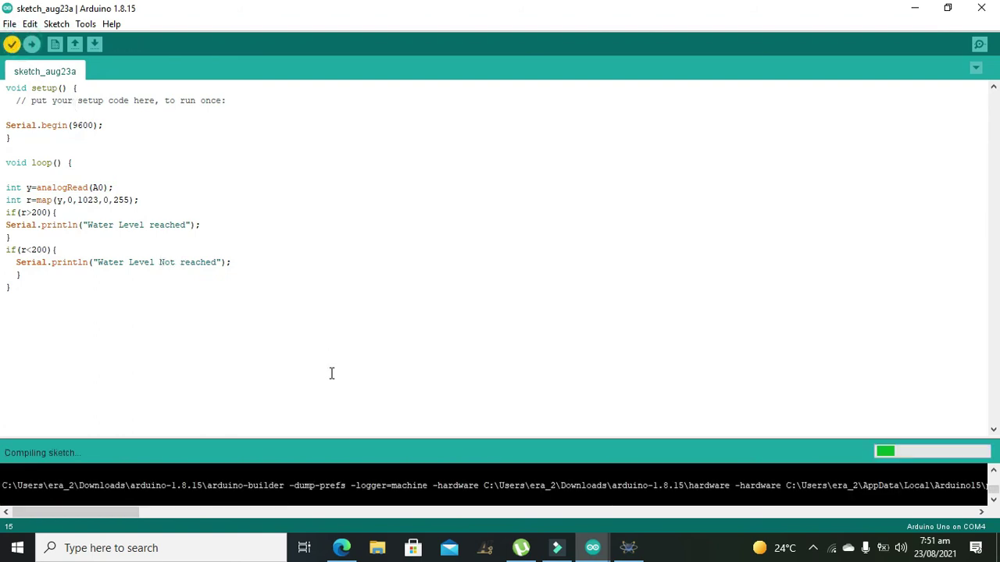
pyautogui.moveTo(352, 434); pyautogui.dragTo(351, 353)
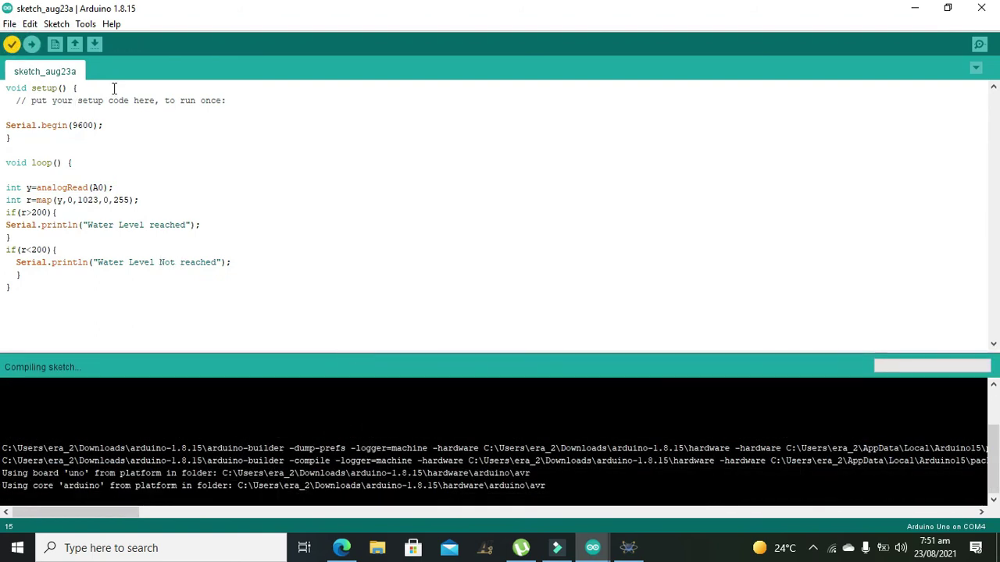
pyautogui.click(78, 25)
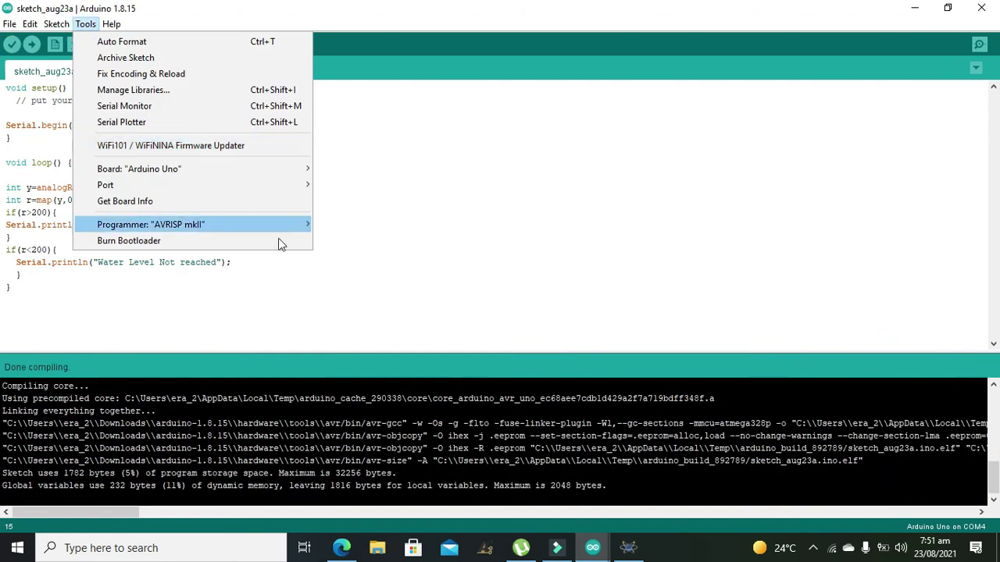
pyautogui.click(102, 511)
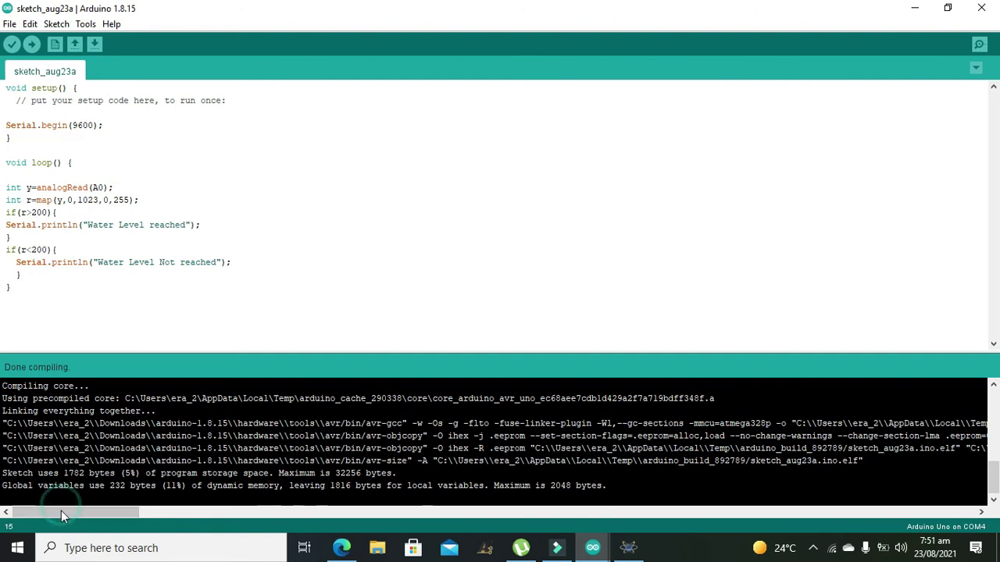
pyautogui.moveTo(61, 511); pyautogui.dragTo(172, 526)
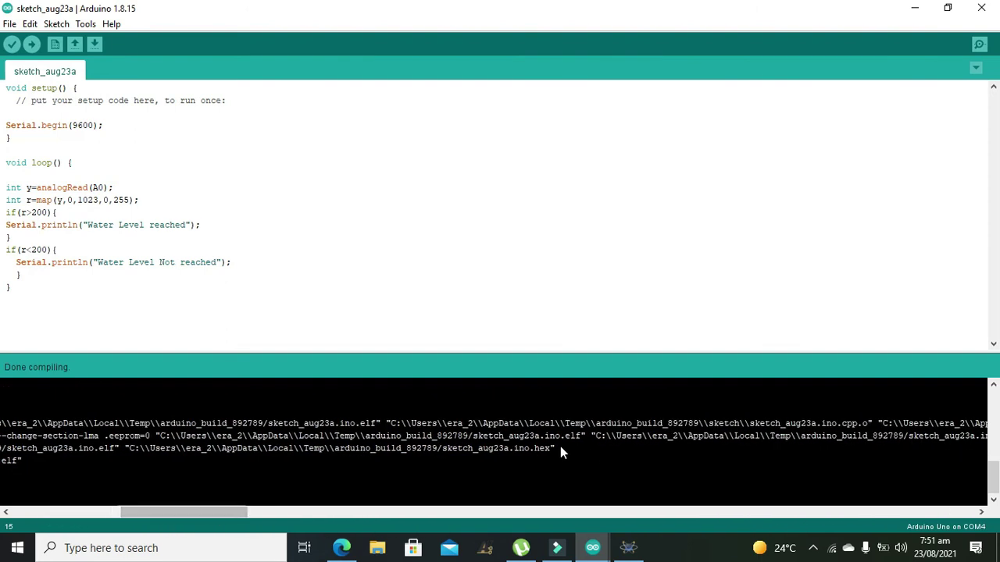
pyautogui.moveTo(556, 448); pyautogui.dragTo(320, 450)
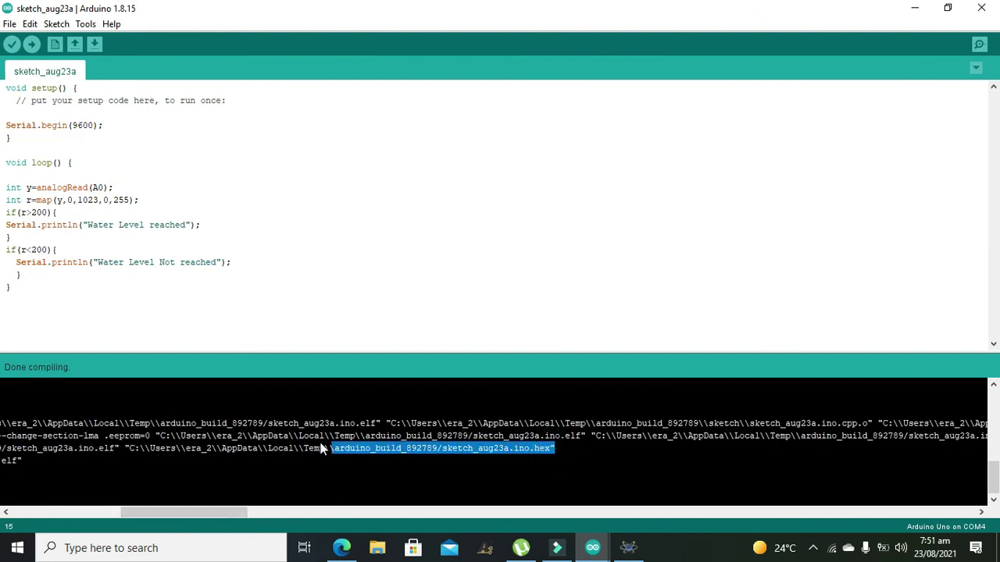
pyautogui.click(235, 449)
pyautogui.moveTo(130, 449)
pyautogui.mouseDown()
pyautogui.moveTo(250, 461)
pyautogui.moveTo(509, 457)
pyautogui.mouseUp()
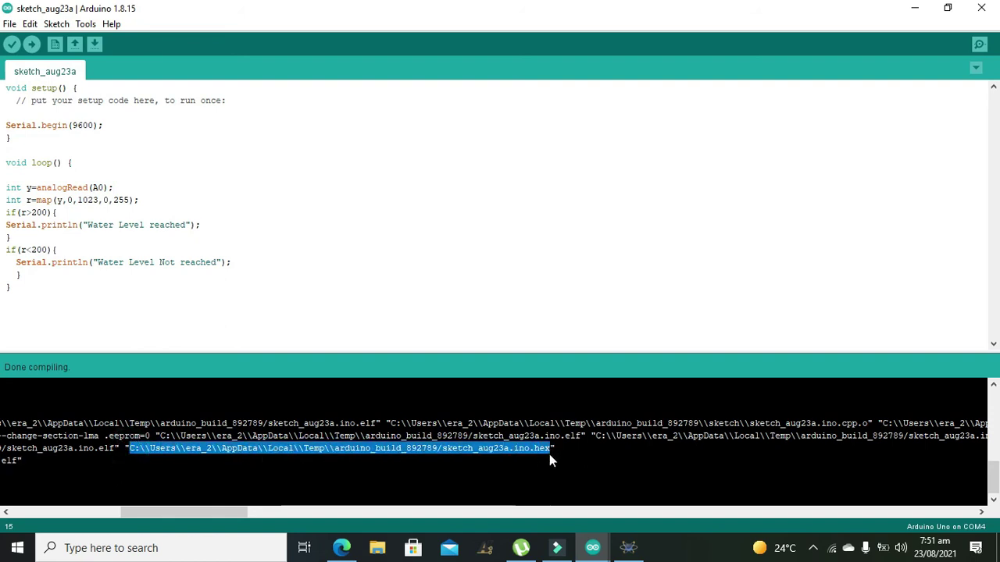
# - Paste the .hex path into ARD1's Program File property
pyautogui.click(626, 549)
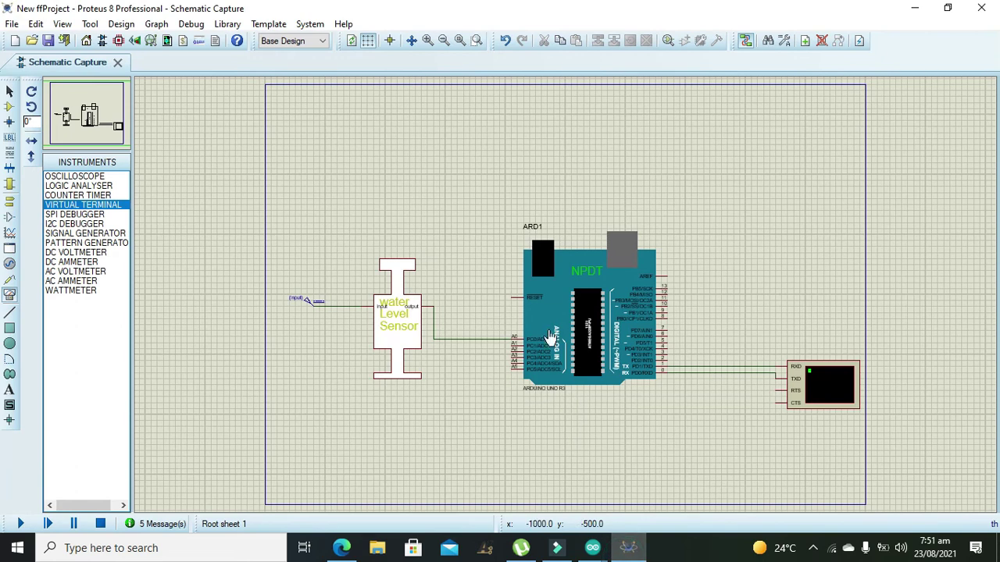
pyautogui.doubleClick(551, 337)
pyautogui.click(492, 146)
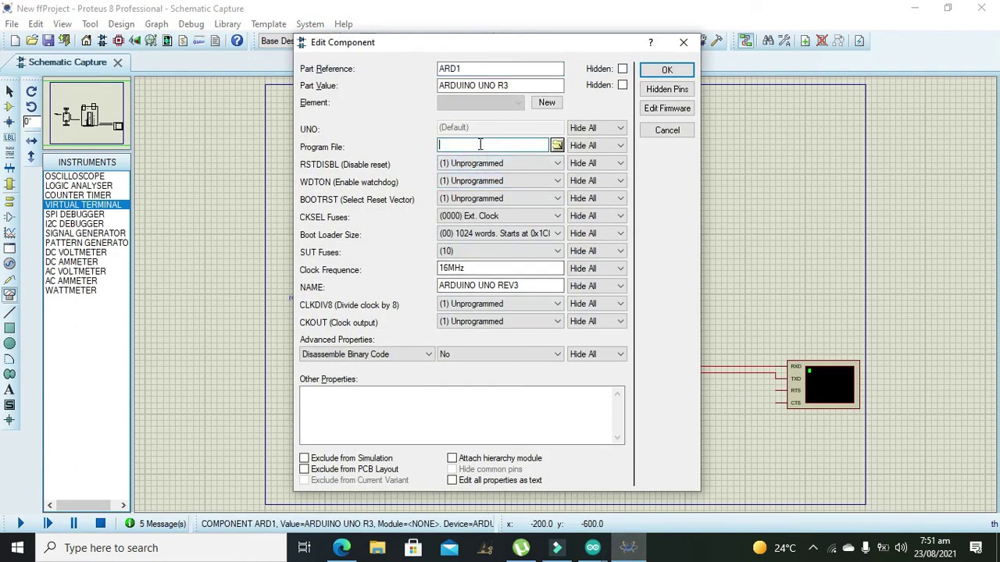
pyautogui.hotkey('ctrl', 'v')
pyautogui.click(666, 69)
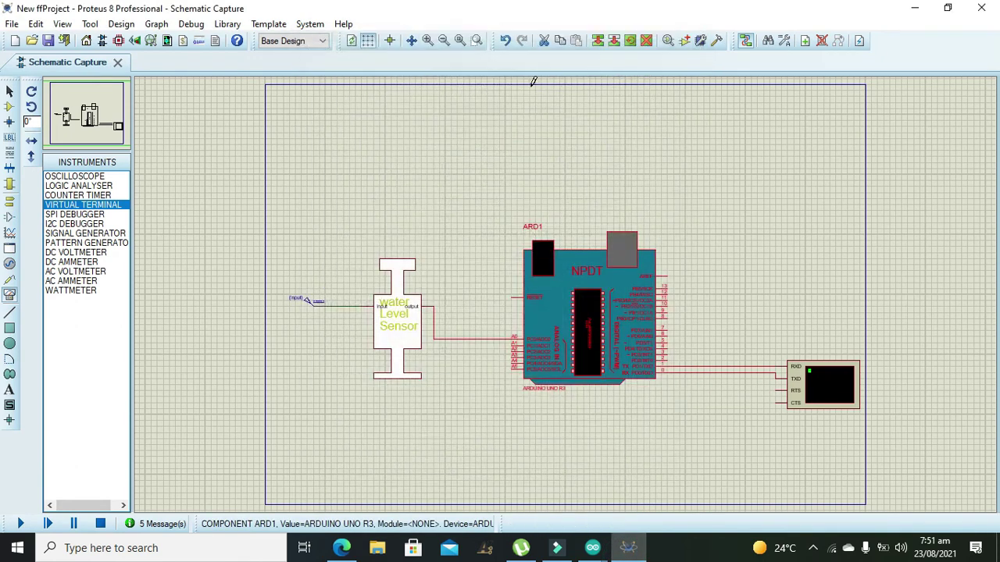
# - Run the simulation, move the terminal output aside, then stop it
pyautogui.click(20, 524)
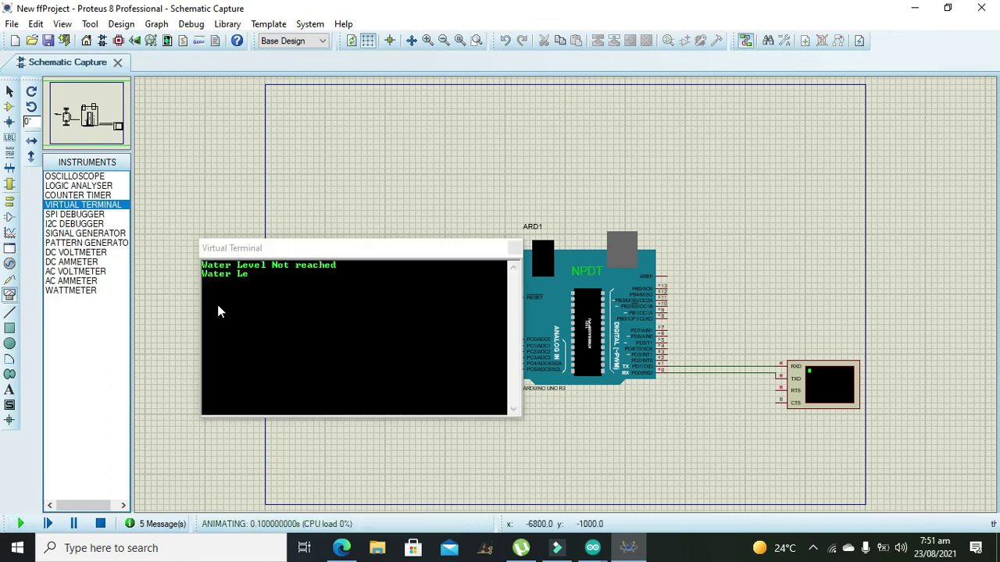
pyautogui.moveTo(295, 258); pyautogui.dragTo(806, 125)
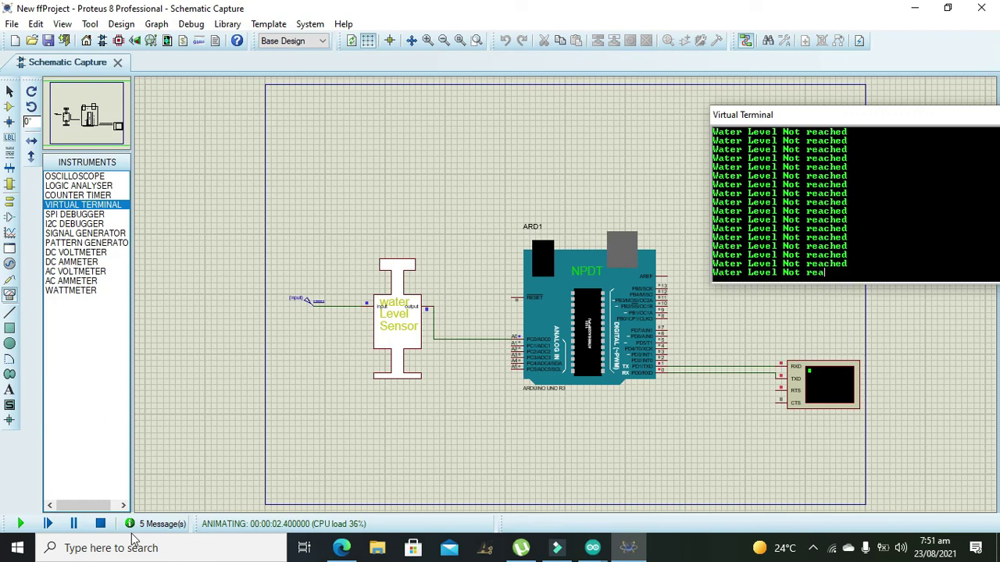
pyautogui.click(100, 524)
# - Set the input DC generator's voltage to 5 V
pyautogui.doubleClick(310, 305)
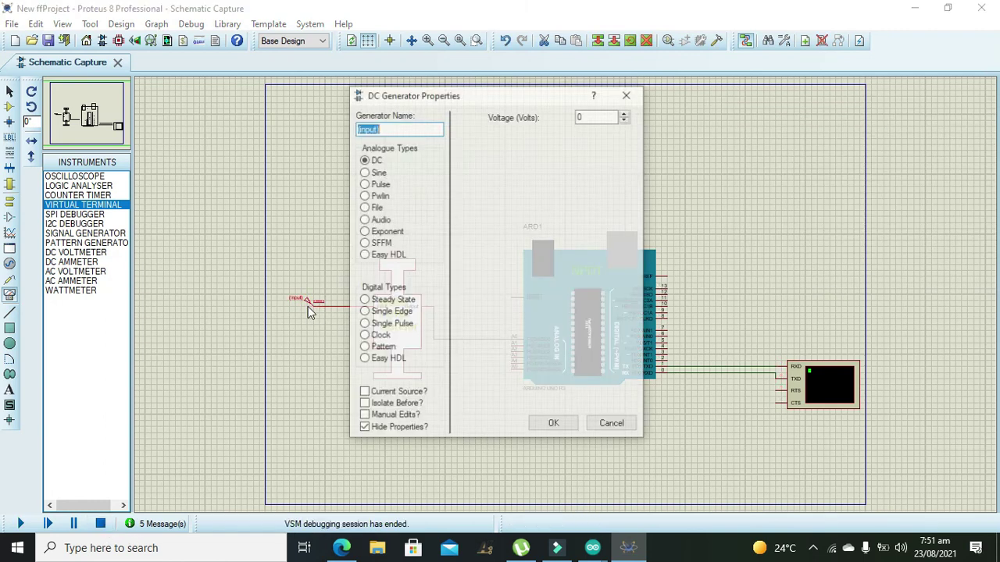
pyautogui.click(592, 120)
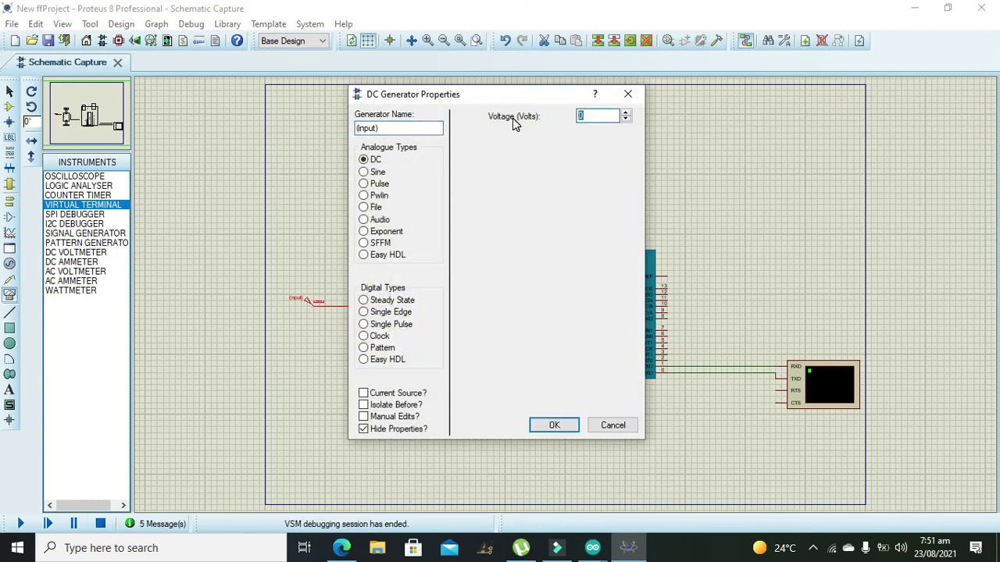
pyautogui.write('5')
pyautogui.click(568, 424)
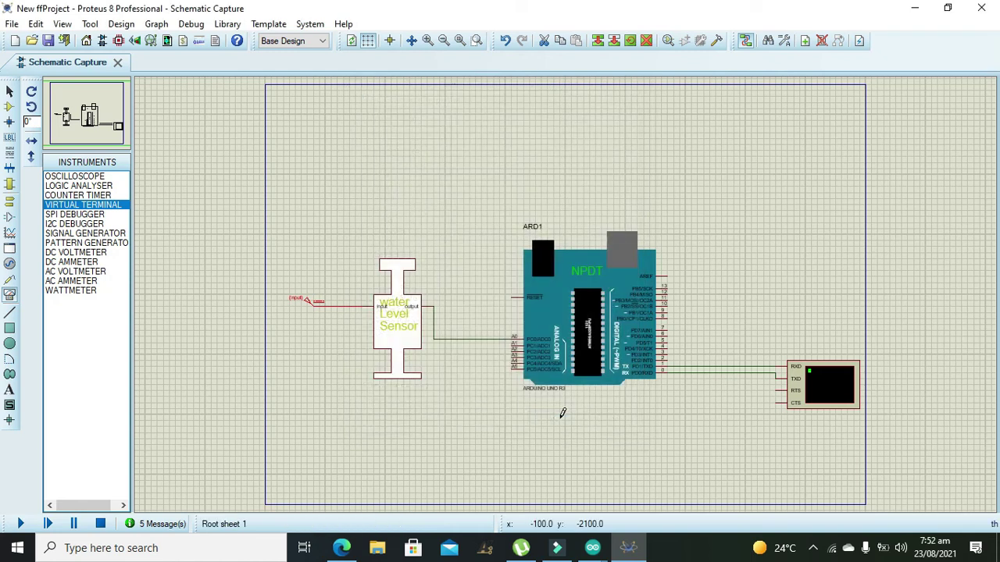
pyautogui.click(20, 524)
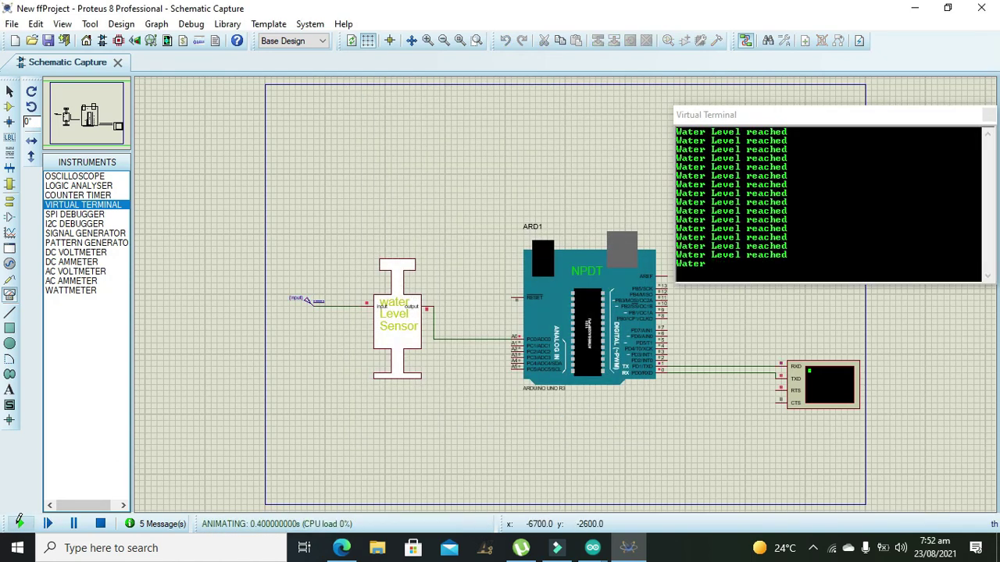
pyautogui.click(777, 117)
pyautogui.moveTo(777, 117); pyautogui.dragTo(785, 117)
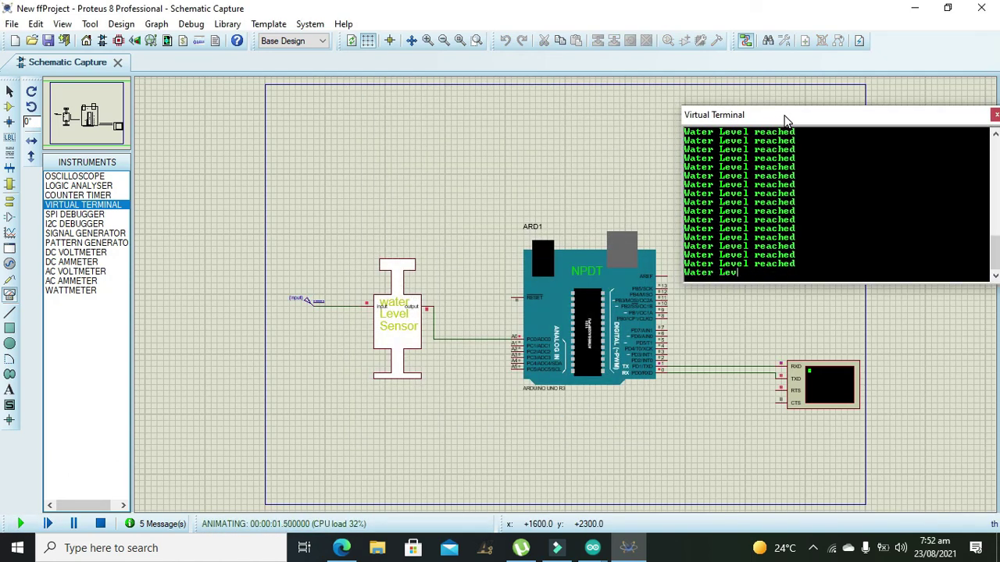